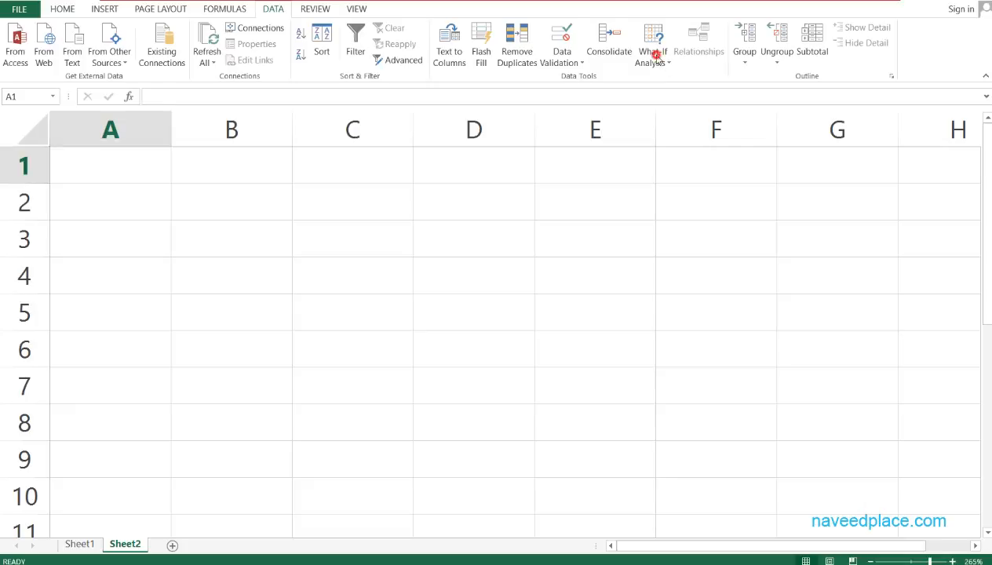
left_click(654, 54)
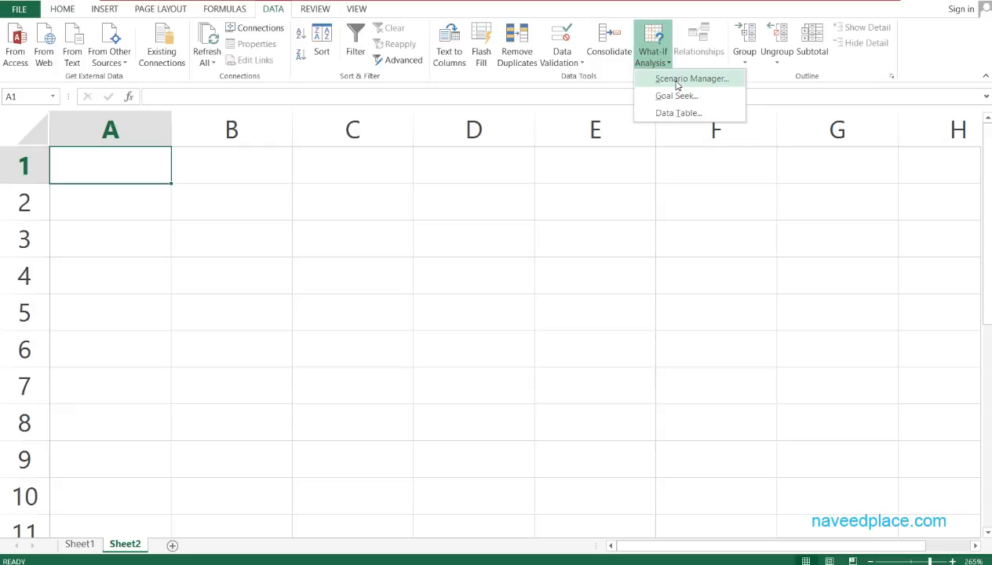
scroll(392, 256, "up", 4)
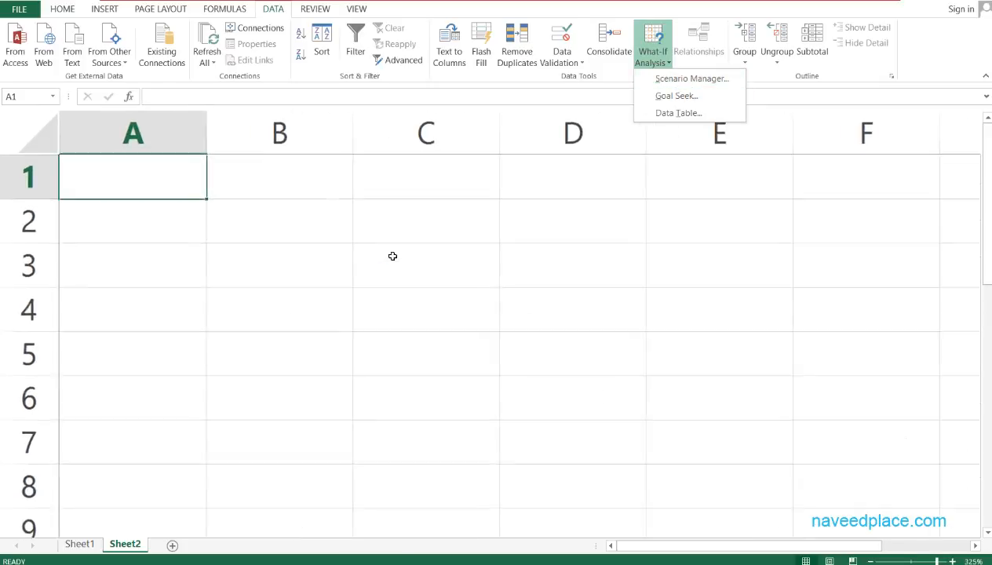
scroll(393, 256, "up", 5)
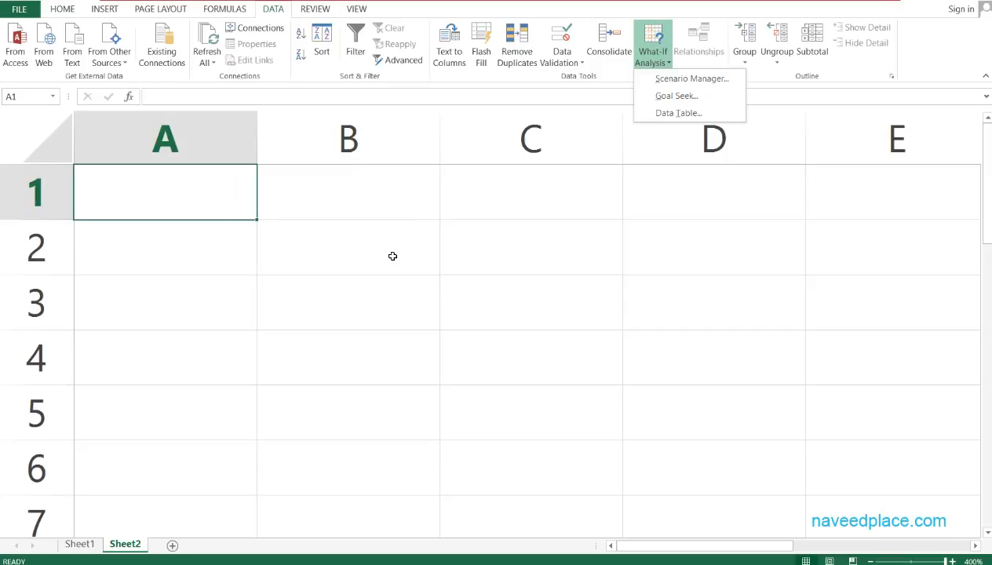
key("Down")
key("Down")
key("Down")
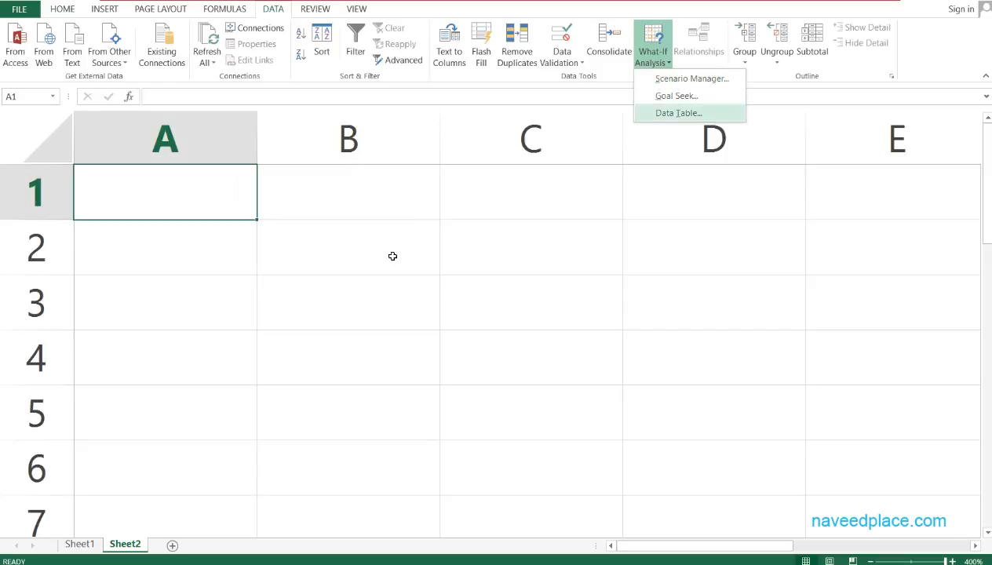
left_click(255, 237)
Enter the items Soap, Shampoo and Rice in cells A1 to A3
left_click(204, 201)
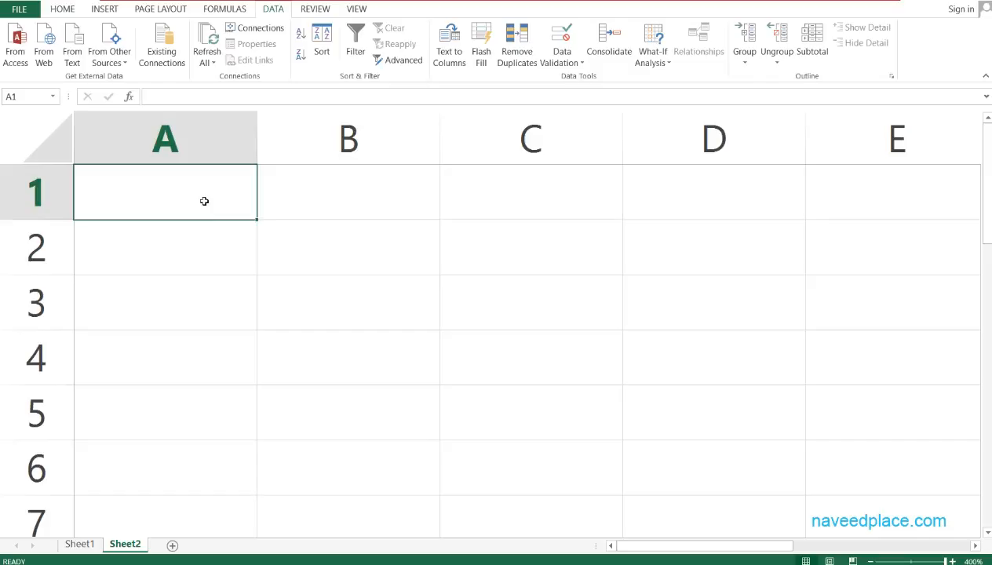
type("Sop")
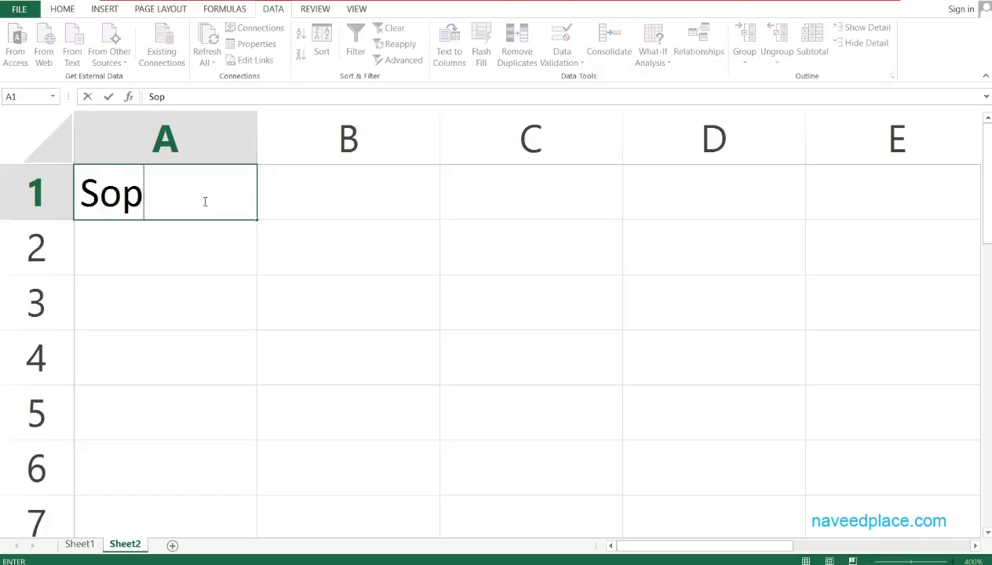
key("BackSpace")
type("ap")
key("Return")
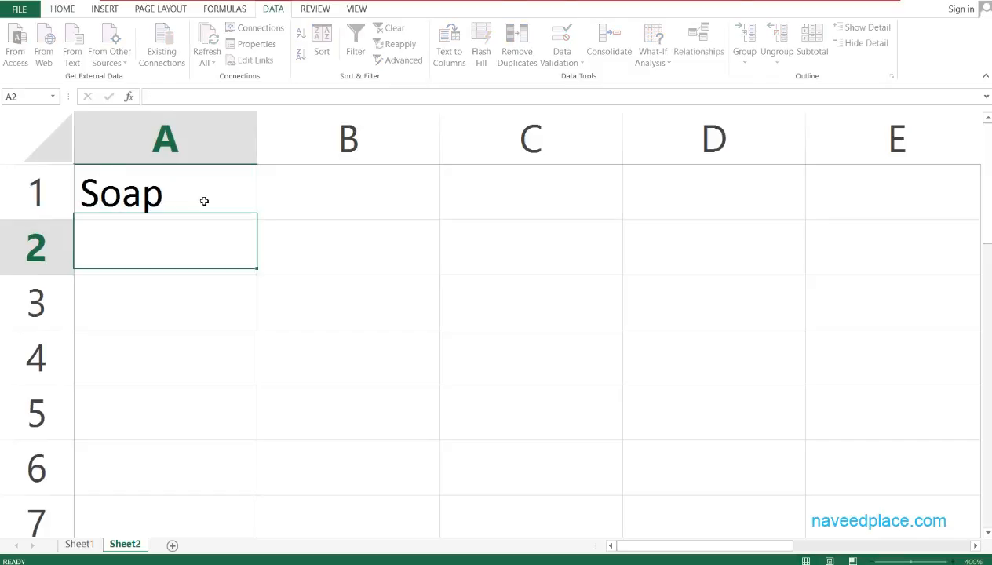
type("Sha,")
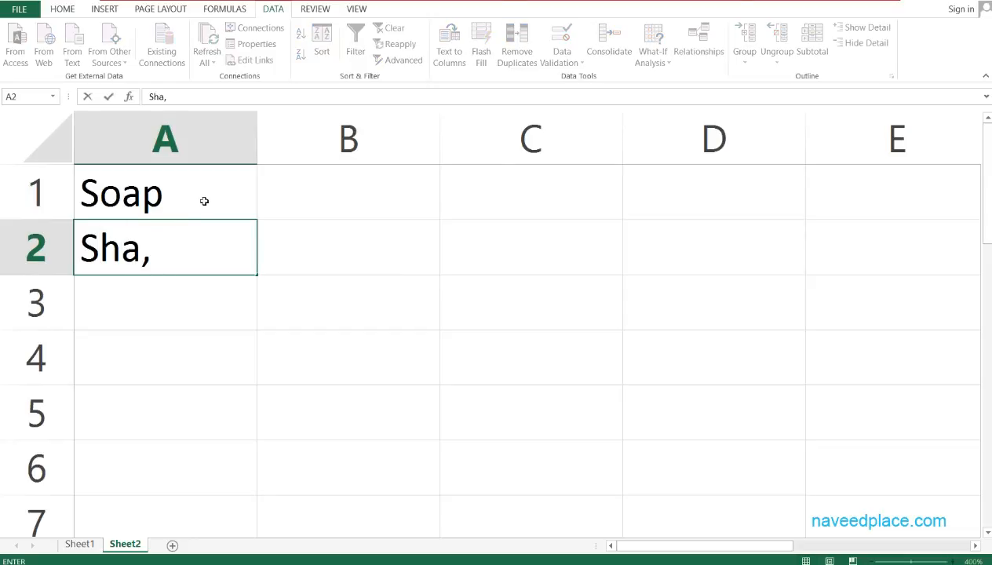
key("BackSpace")
type("mpoo")
key("ctrl+Return")
key("Return")
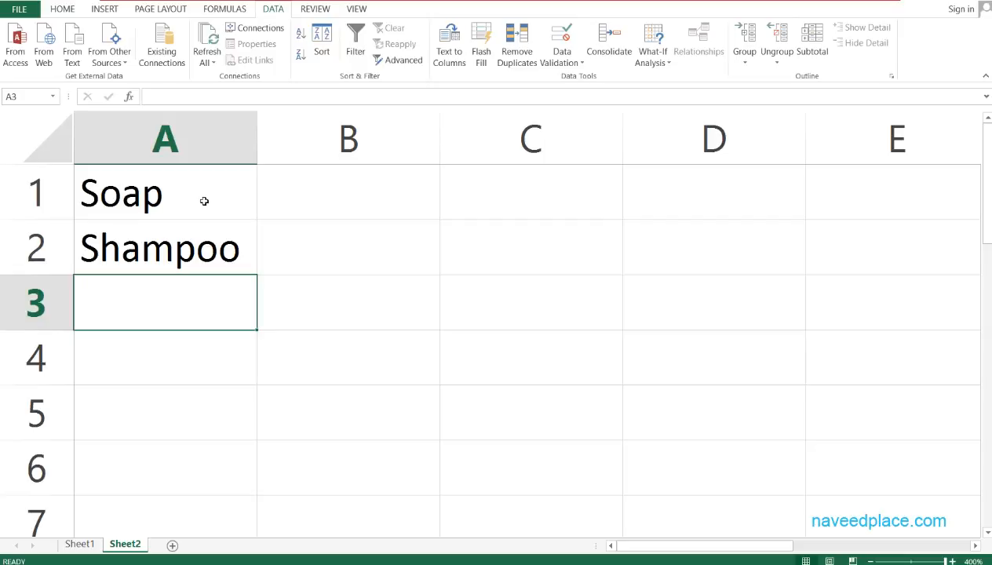
type("Ti")
key("BackSpace")
key("BackSpace")
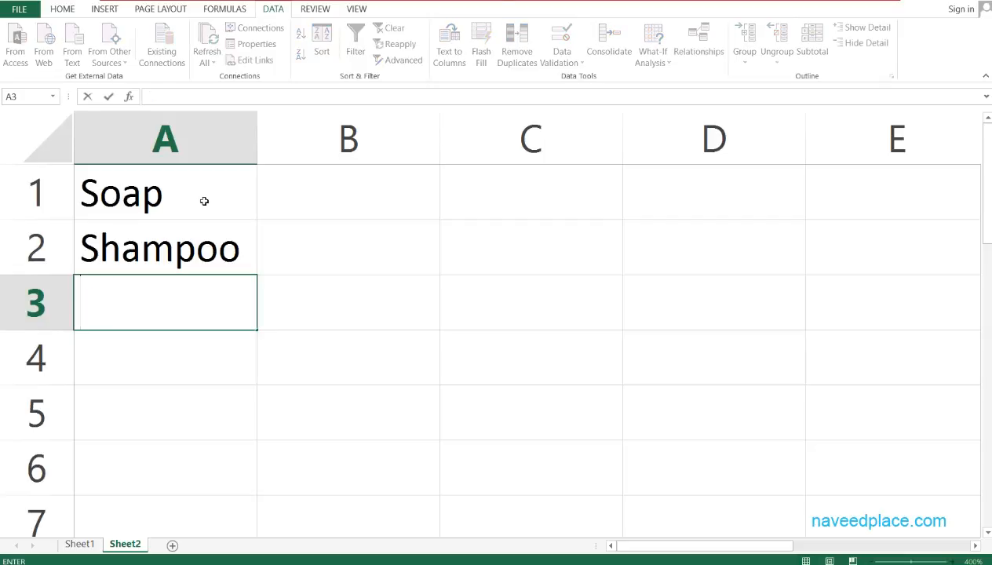
type("Rice")
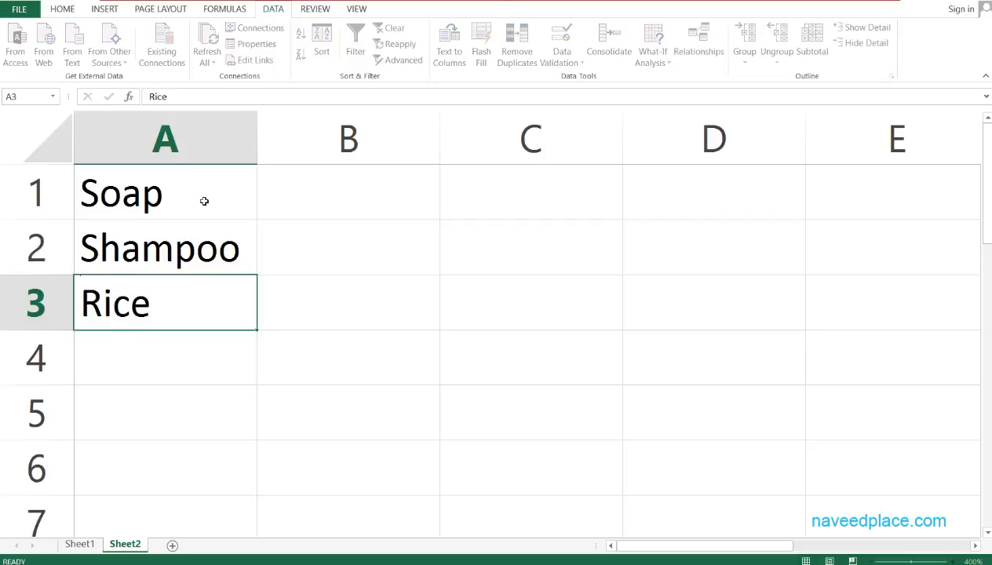
Enter the prices 45, 150 and 65 for the three items in cells B1 to B3
key("Tab")
key("Up")
key("Up")
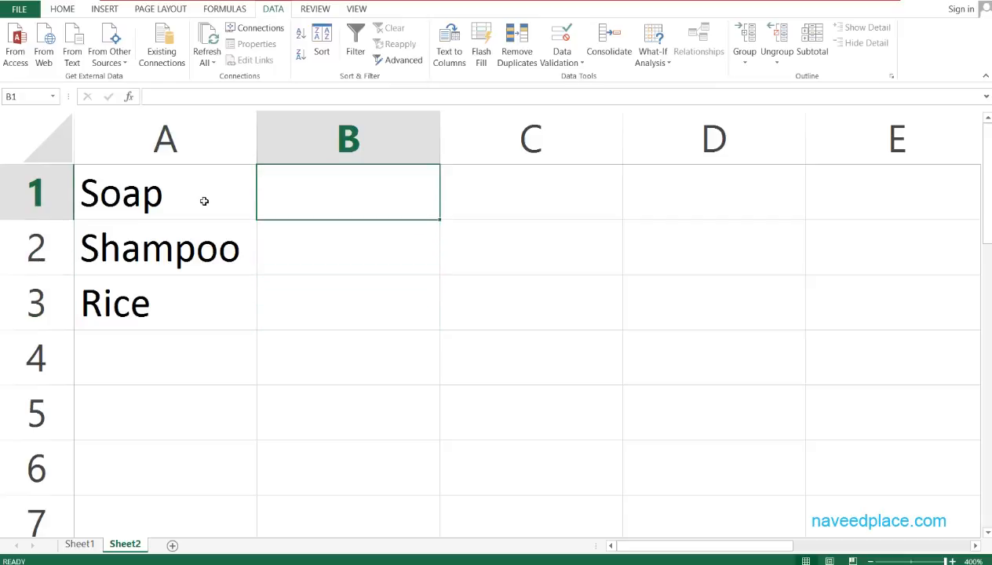
type("45")
key("Return")
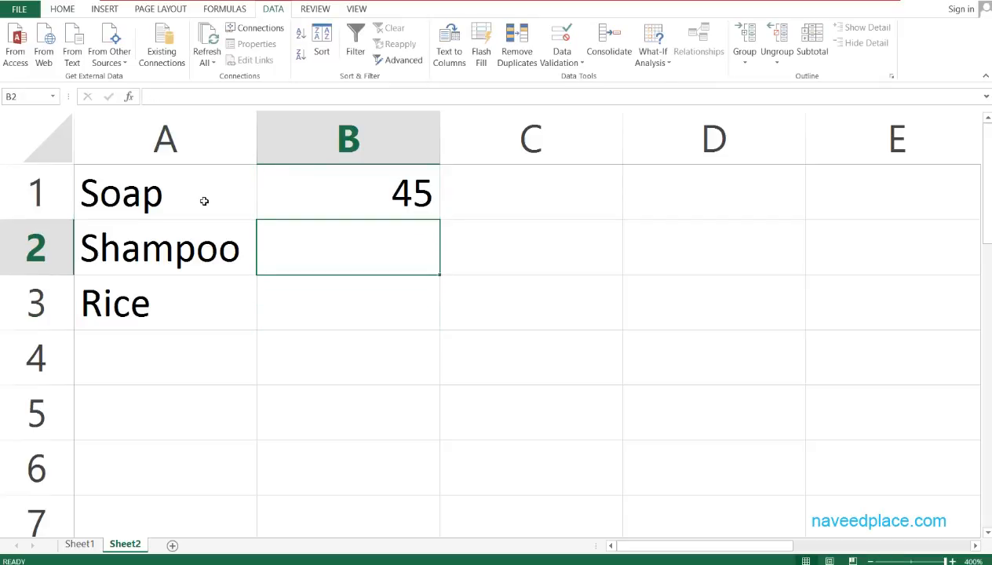
type("150")
key("Return")
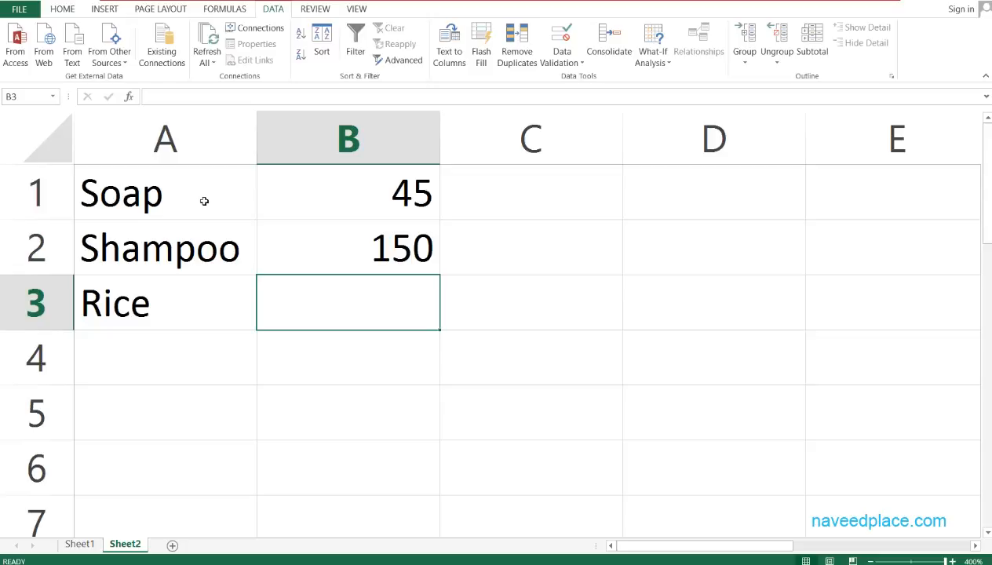
type("65")
key("Return")
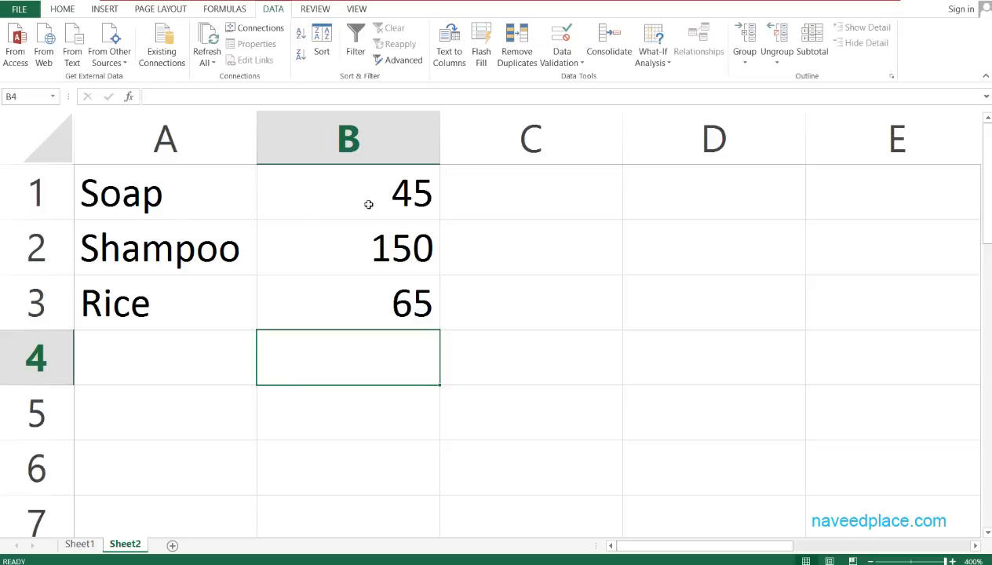
Review each item in A1:A3 together with its price in column B
left_click(409, 203)
left_click(205, 266)
left_click(160, 188)
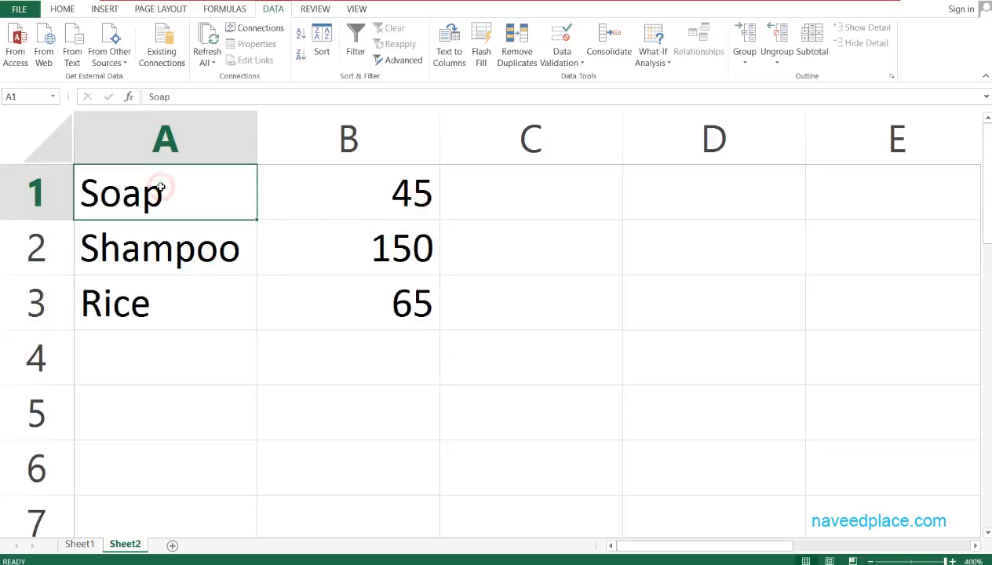
left_click(388, 192)
left_click(157, 242)
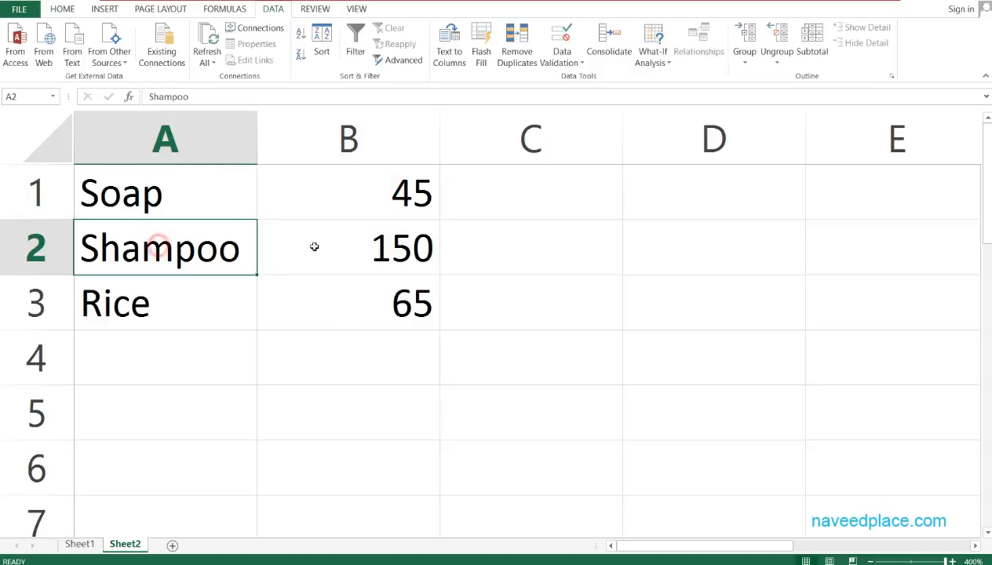
left_click(374, 248)
left_click(140, 304)
left_click(402, 311)
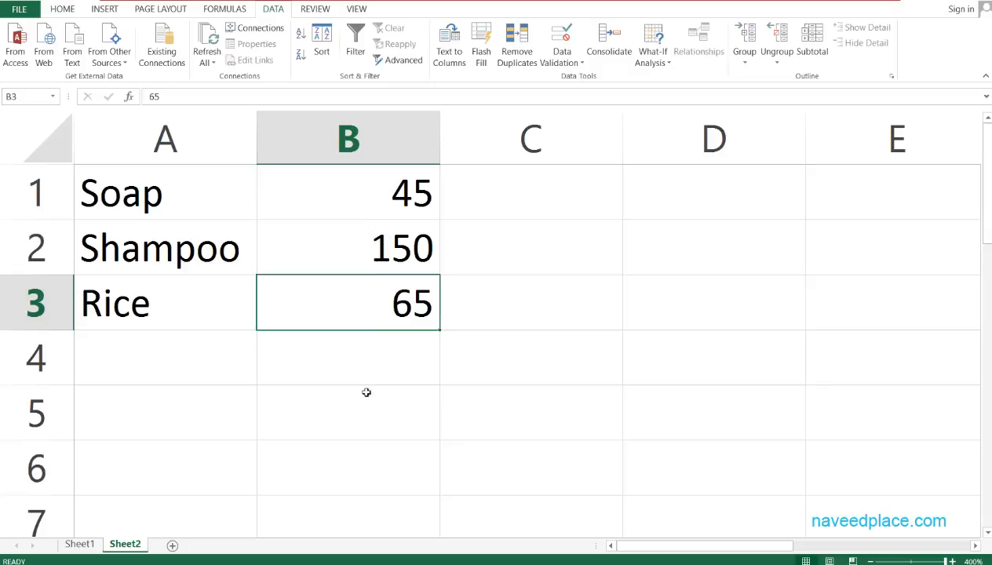
Select the range A1:C5 and begin adding a new scenario in the Scenario Manager
left_click_drag(452, 438, 122, 170)
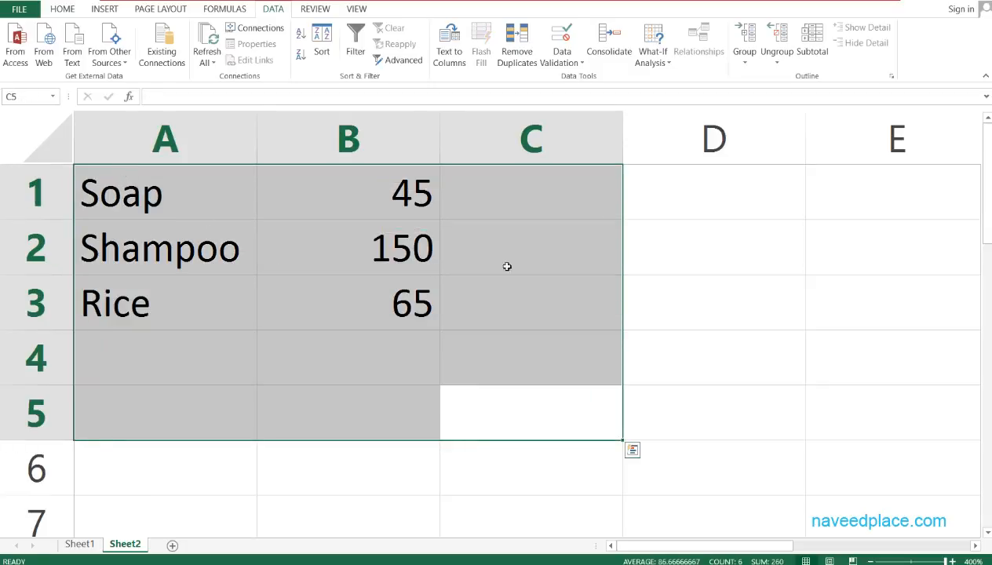
left_click(654, 60)
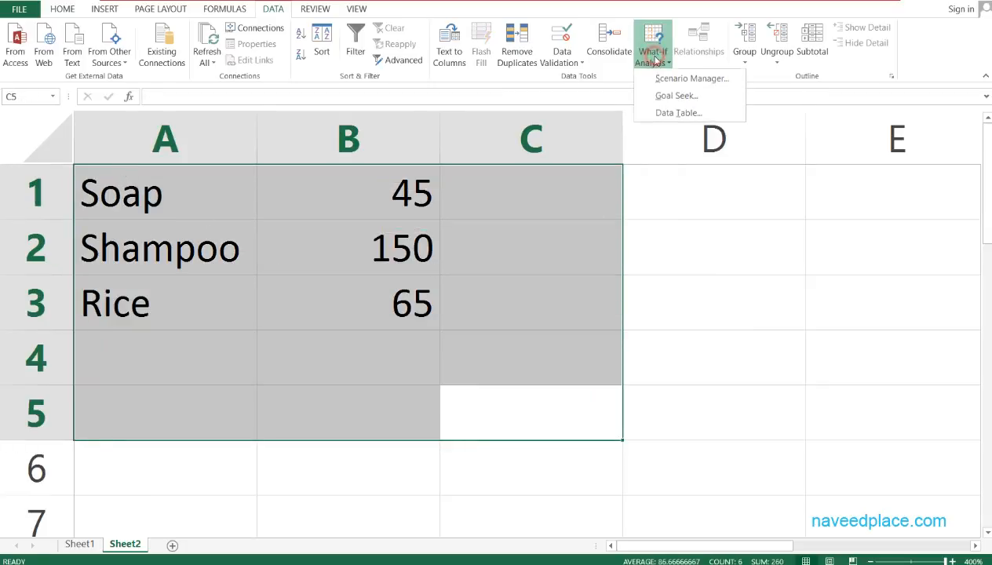
left_click(693, 85)
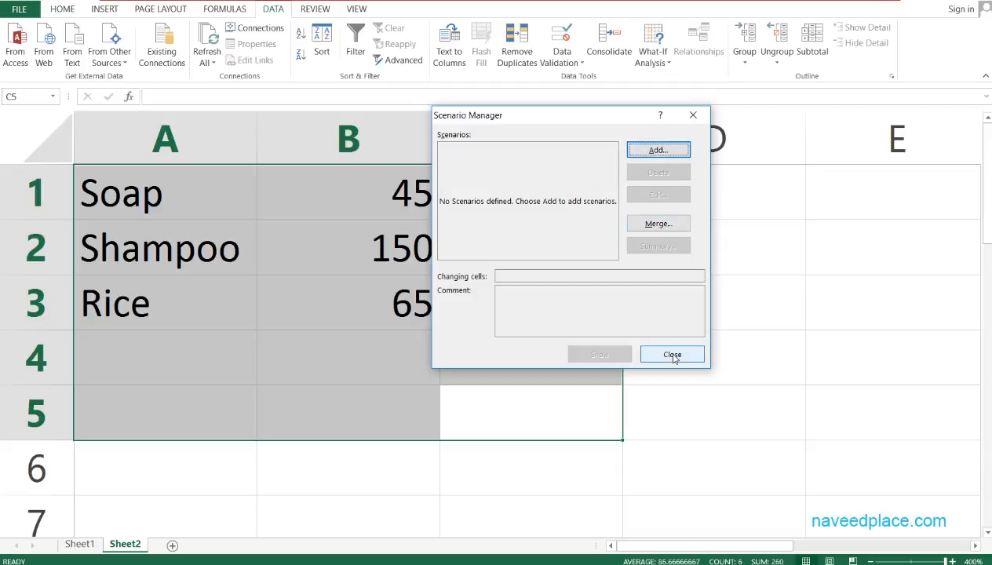
left_click(660, 151)
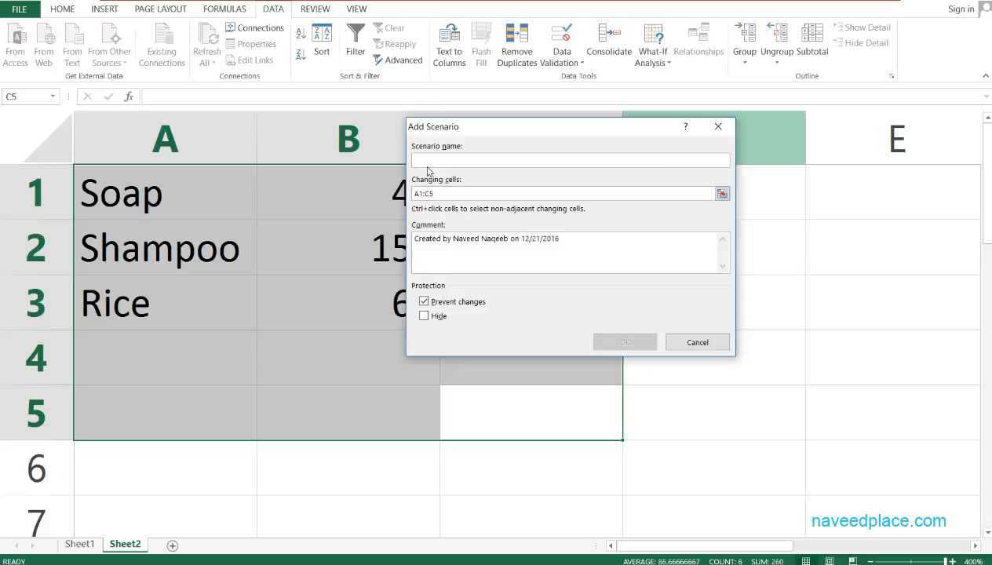
Name the new scenario Min Price
type("First")
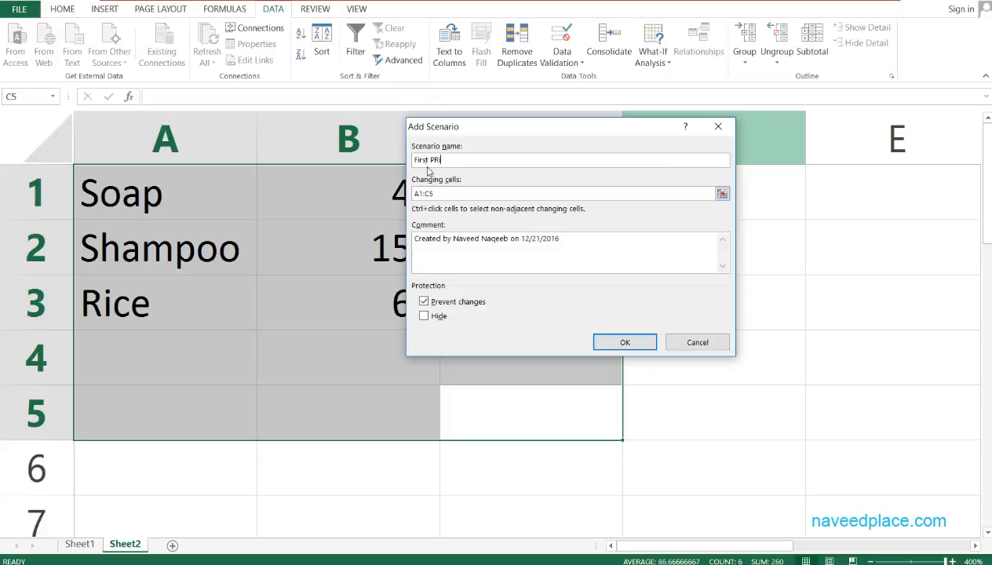
type(" Pri")
key("BackSpace")
key("BackSpace")
key("BackSpace")
key("BackSpace")
key("BackSpace")
key("BackSpace")
key("BackSpace")
key("BackSpace")
key("BackSpace")
type("Mi")
Set the Min Price scenario's changing cells to B1:B3 and accept the scenario definition
left_click(722, 193)
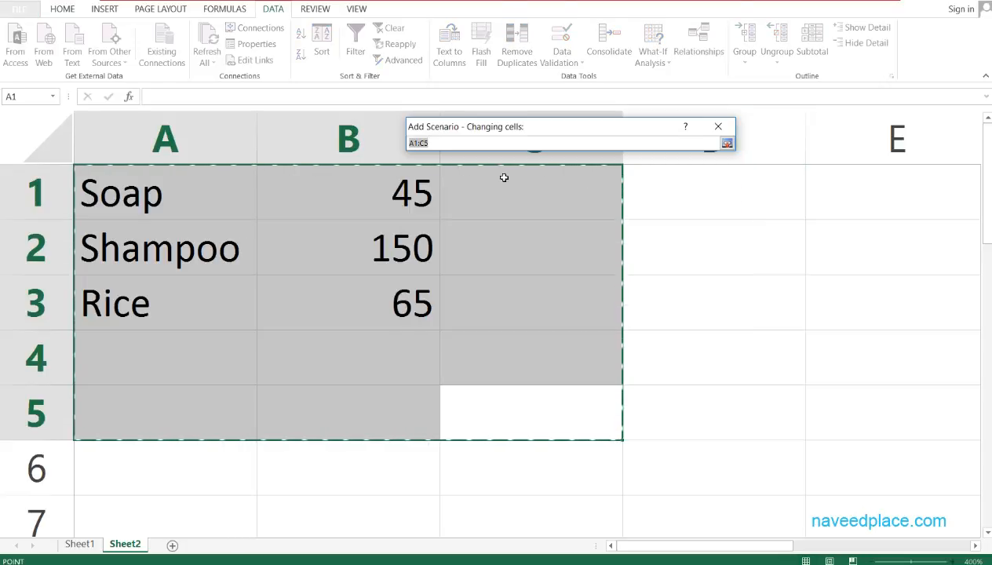
left_click_drag(399, 181, 397, 293)
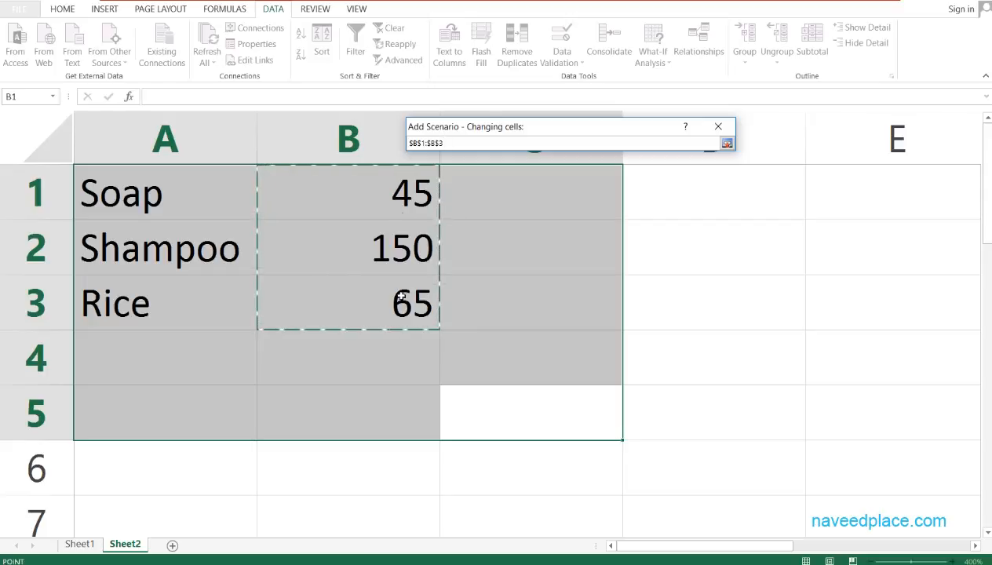
left_click(727, 143)
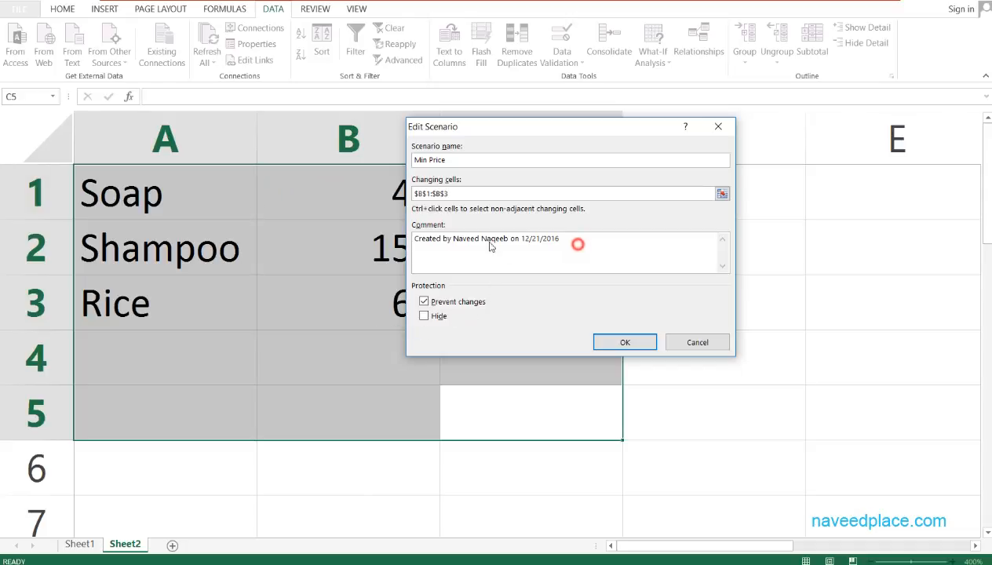
left_click_drag(570, 240, 407, 245)
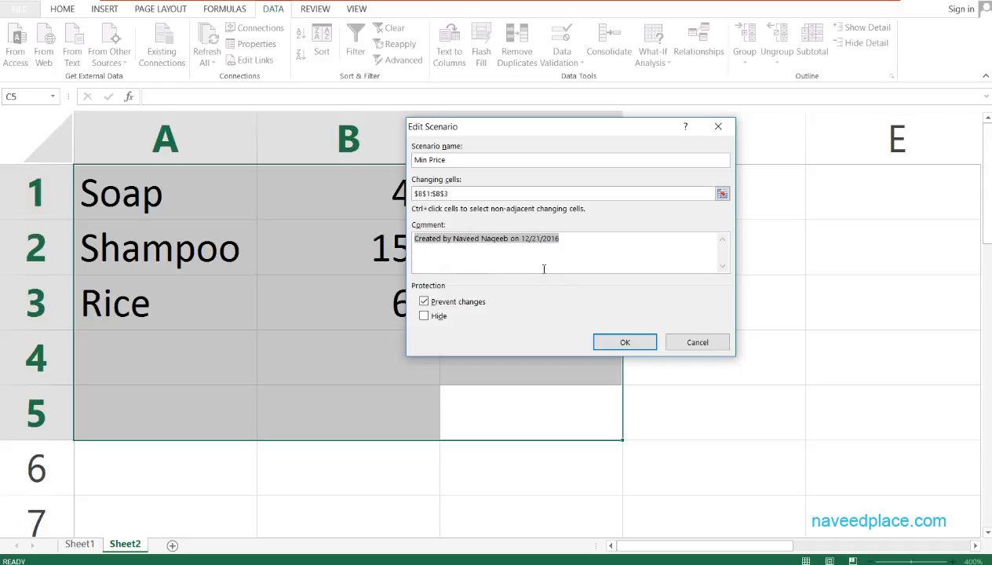
left_click(623, 344)
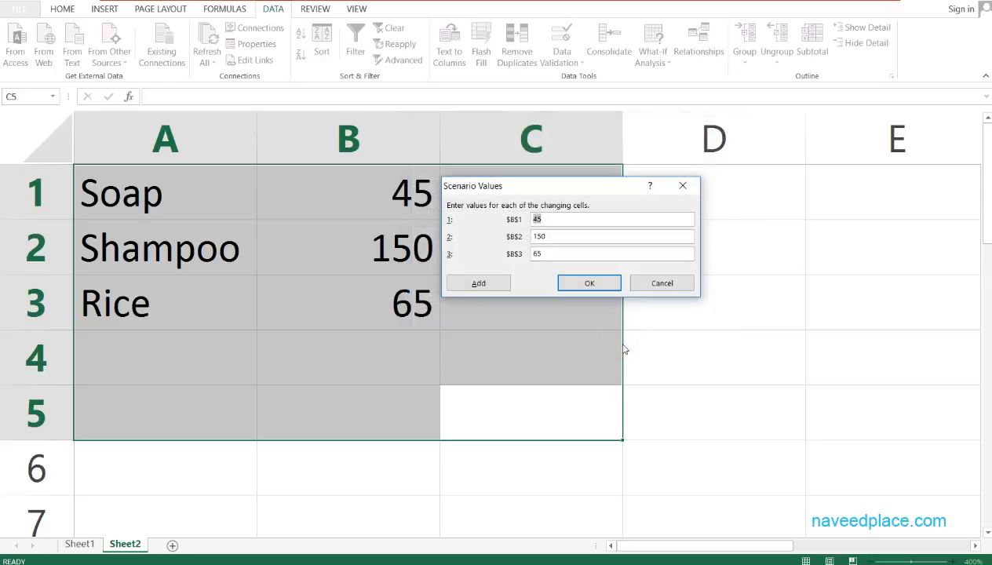
Set the Min Price scenario values to 40 for B1, 145 for B2 and 60 for B3, and save them
left_click_drag(565, 192, 689, 193)
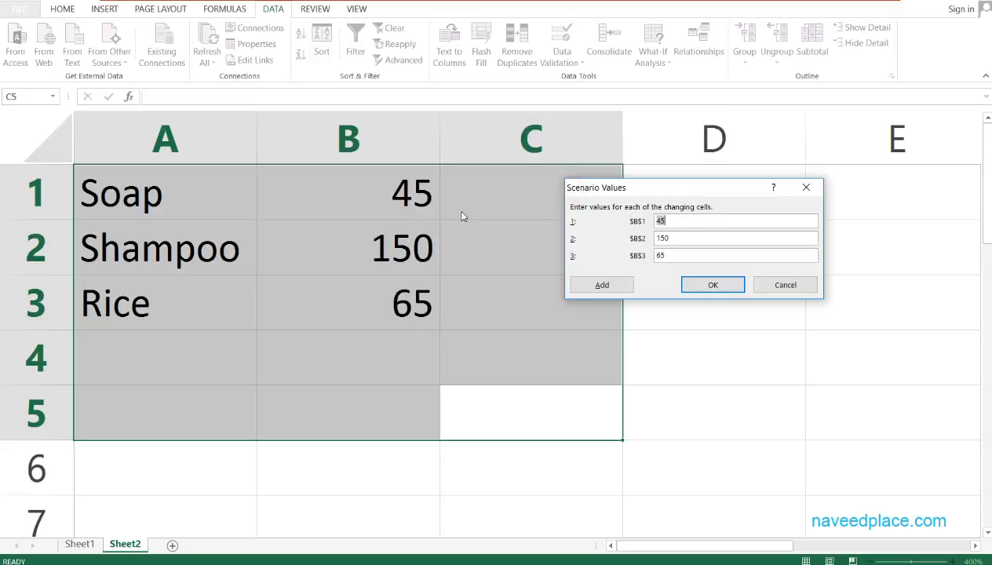
key("BackSpace")
type("40")
double_click(663, 238)
key("BackSpace")
type("145")
double_click(713, 256)
key("BackSpace")
type("60")
left_click(730, 291)
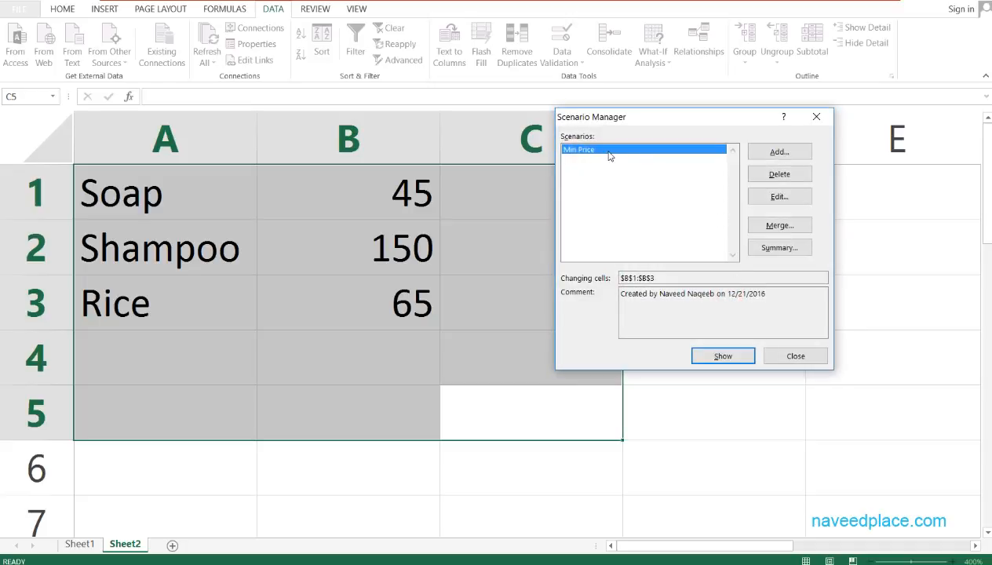
Add a second scenario named Max Price with B1:B3 as its changing cells and accept the definition
left_click(756, 153)
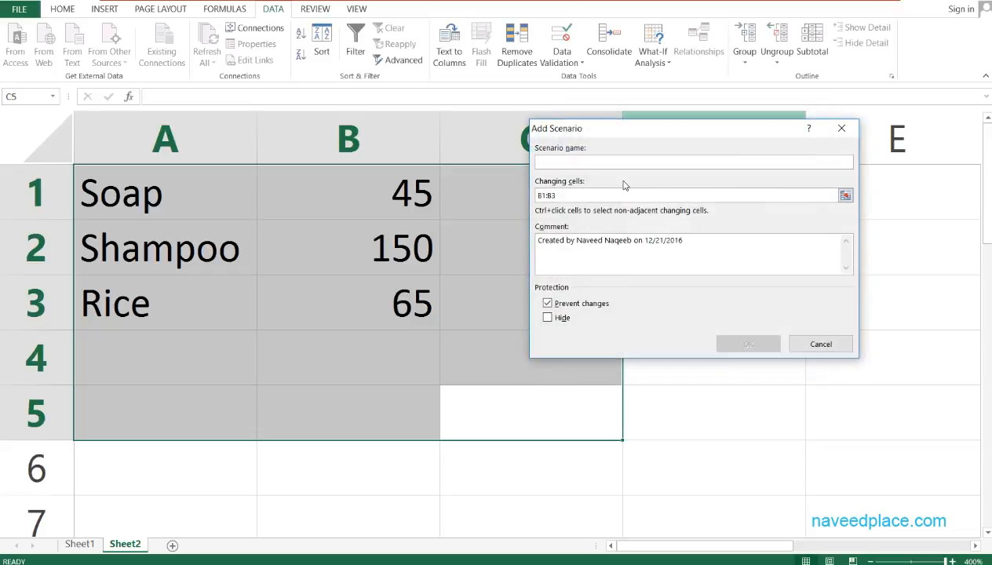
type("Mac")
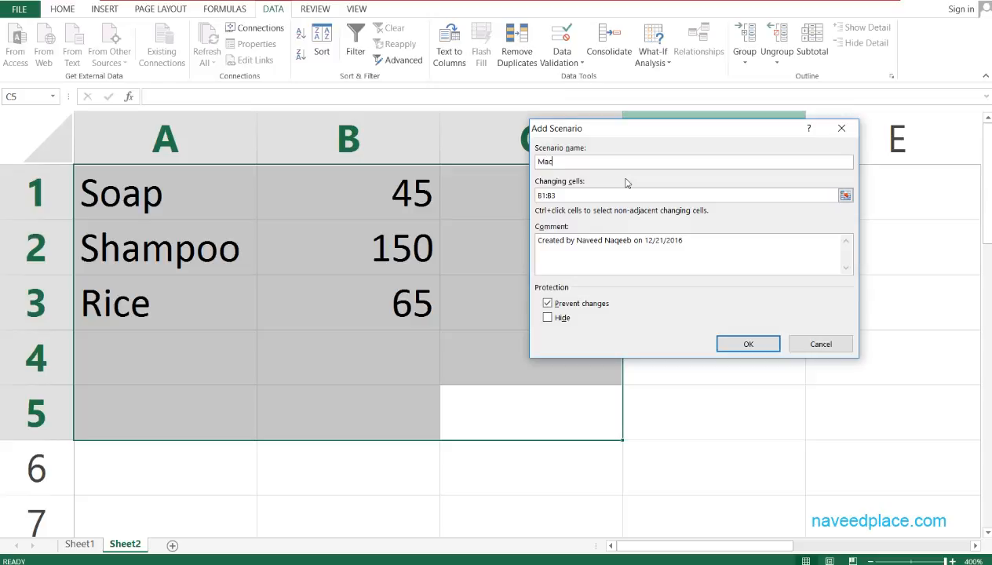
type(" Price")
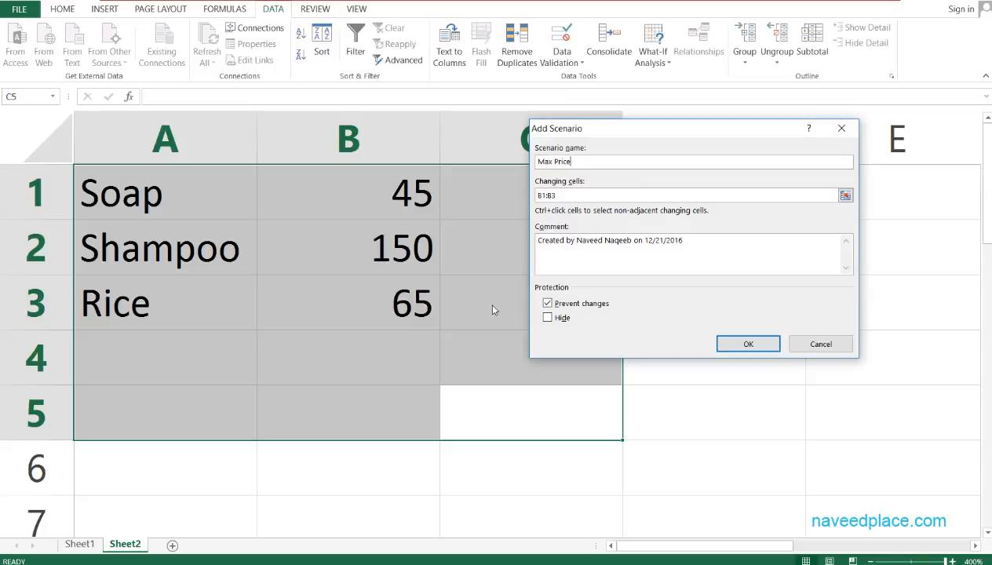
left_click(846, 196)
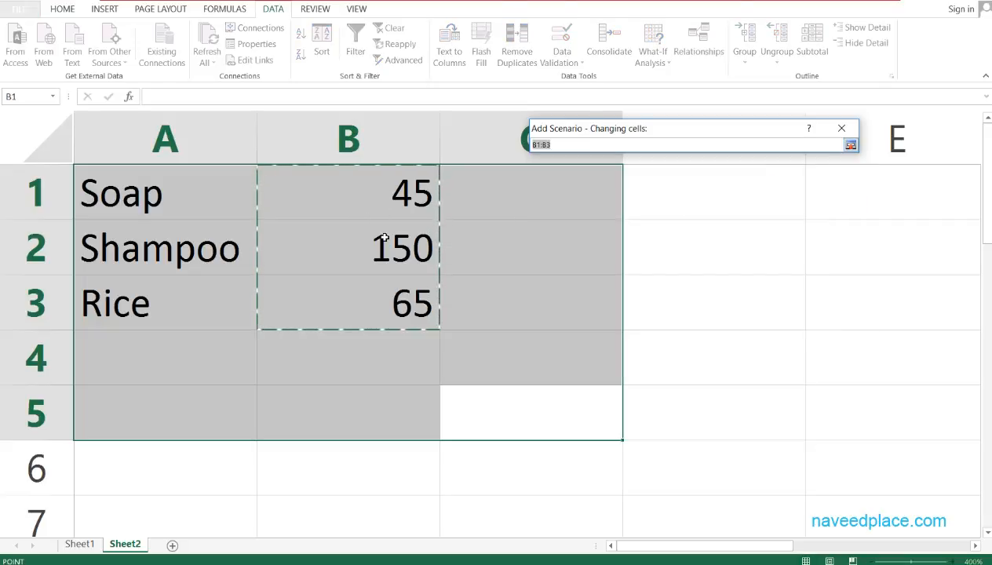
left_click(851, 146)
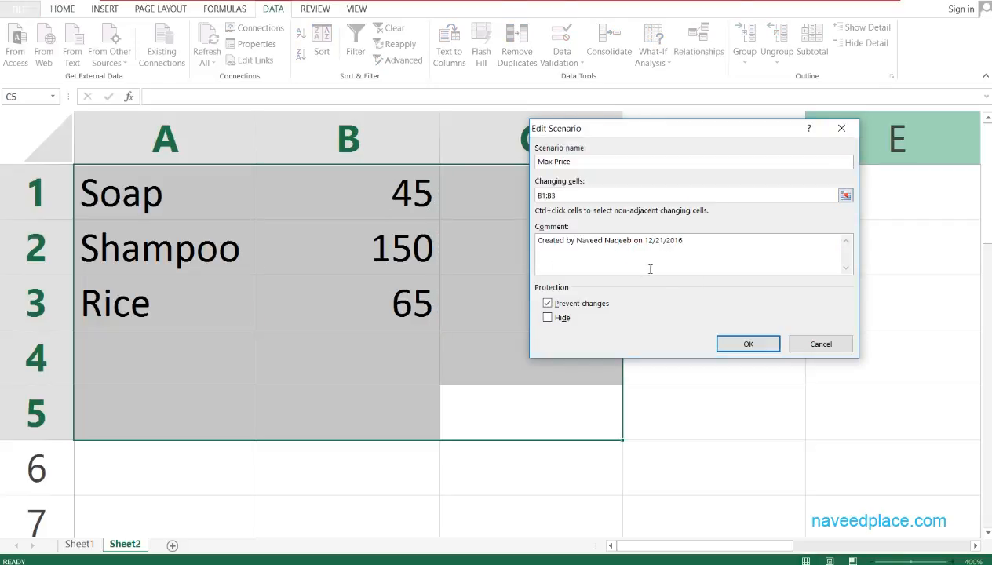
left_click(741, 344)
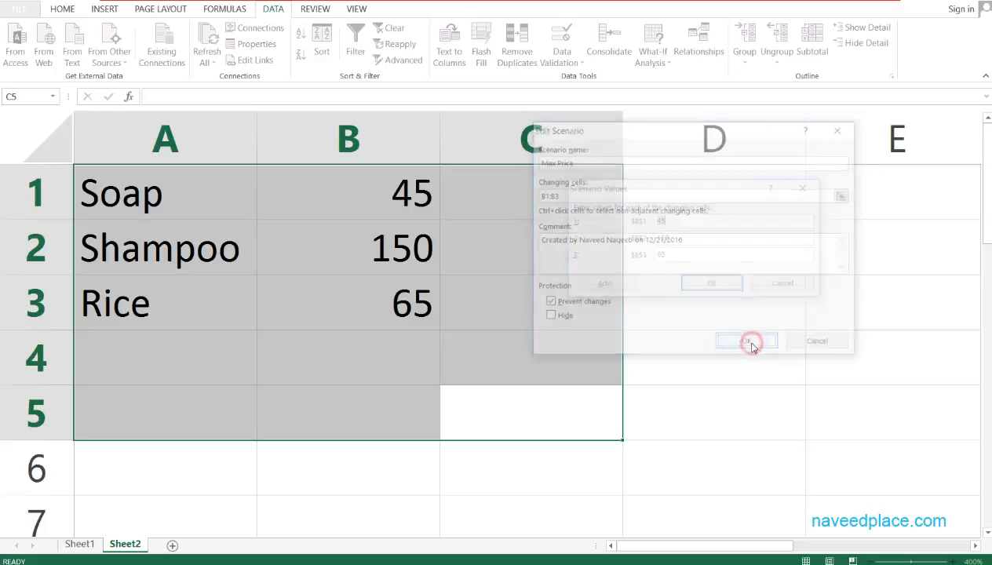
Set the Max Price scenario values to 60 for B1, 200 for B2 and 70 for B3, and save them
left_click_drag(637, 189, 690, 188)
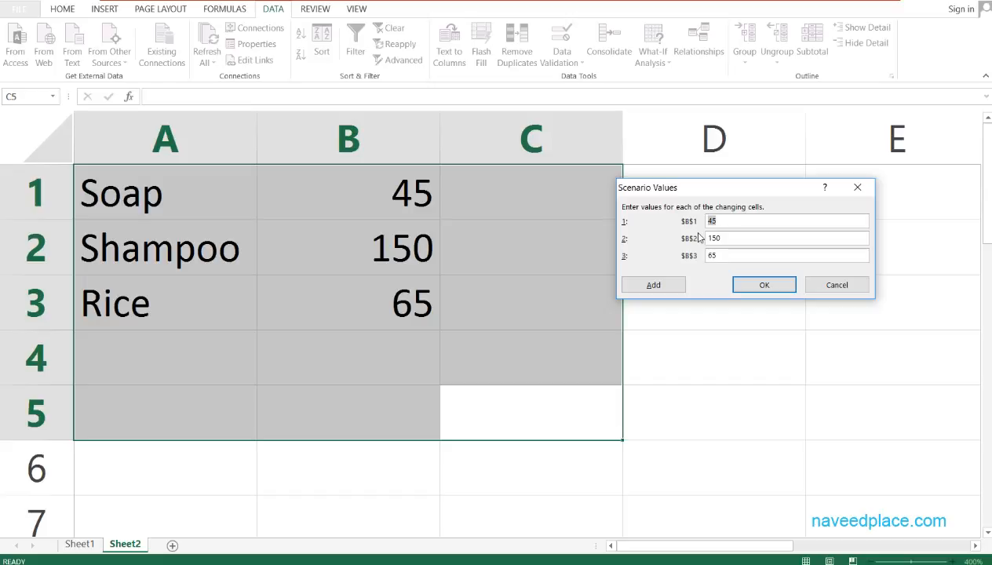
key("BackSpace")
type("60")
left_click(743, 241)
key("BackSpace")
left_click(731, 255)
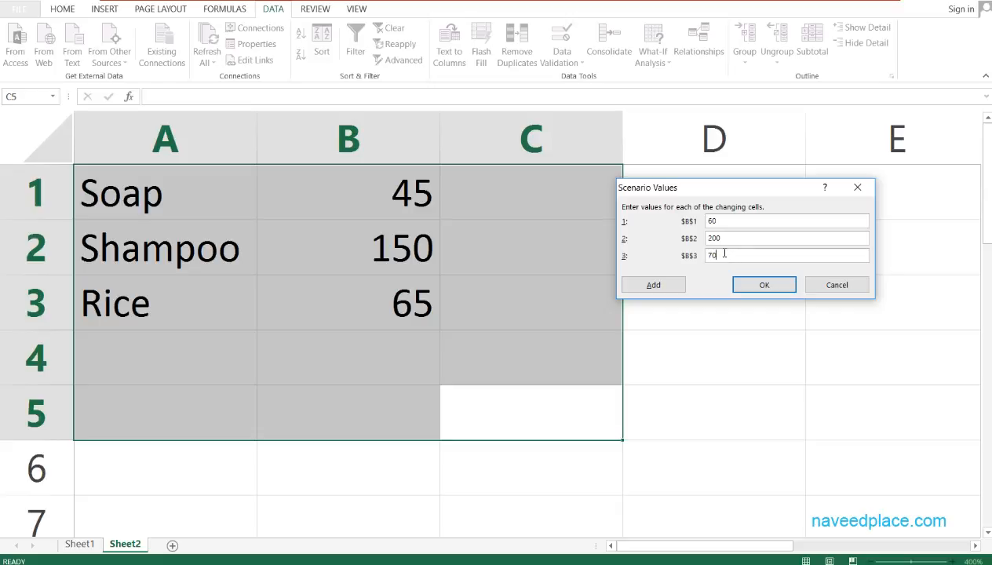
left_click(773, 286)
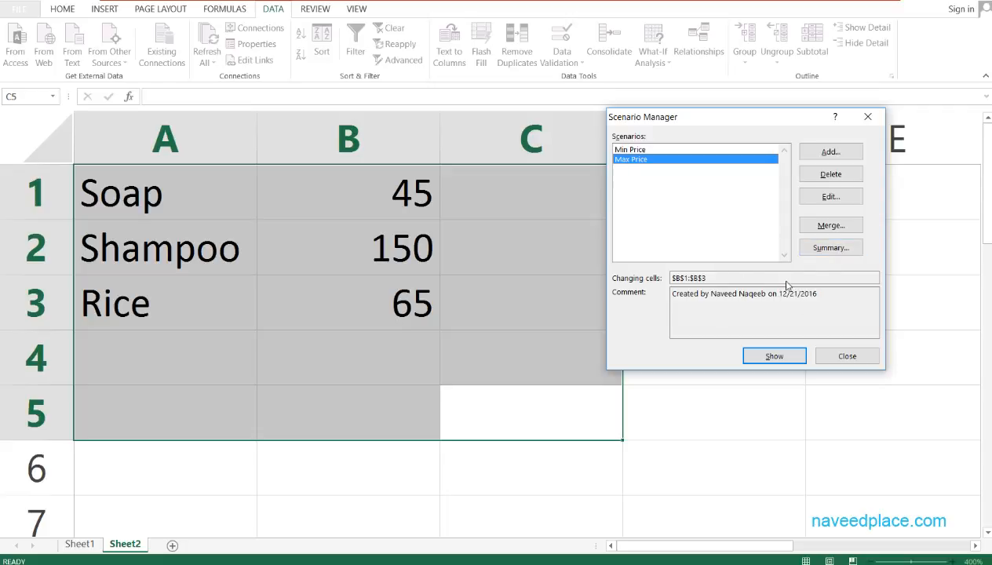
Generate a Scenario summary report of the saved scenarios without specifying result cells
left_click(842, 250)
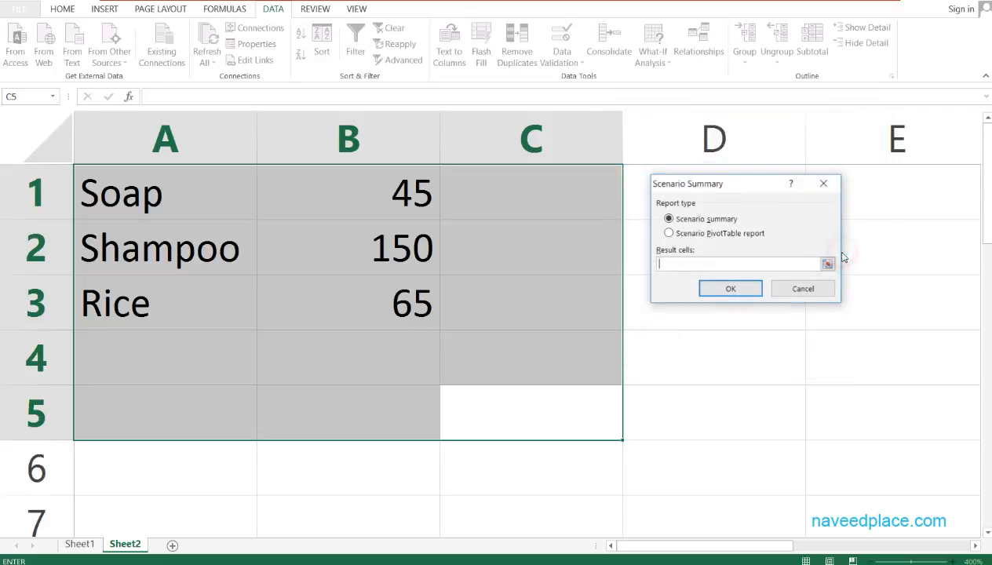
left_click(744, 282)
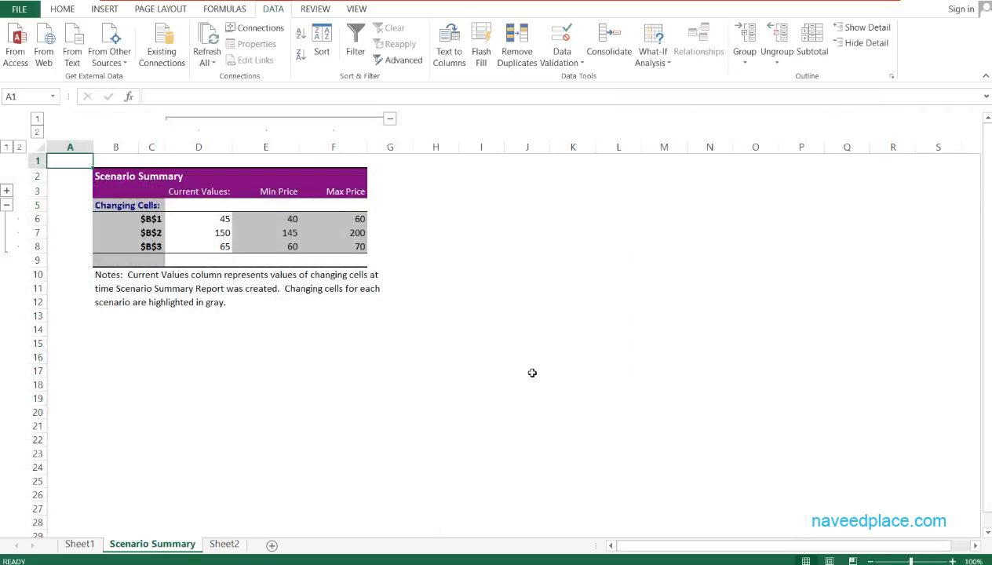
scroll(528, 368, "up", 5, "ctrl")
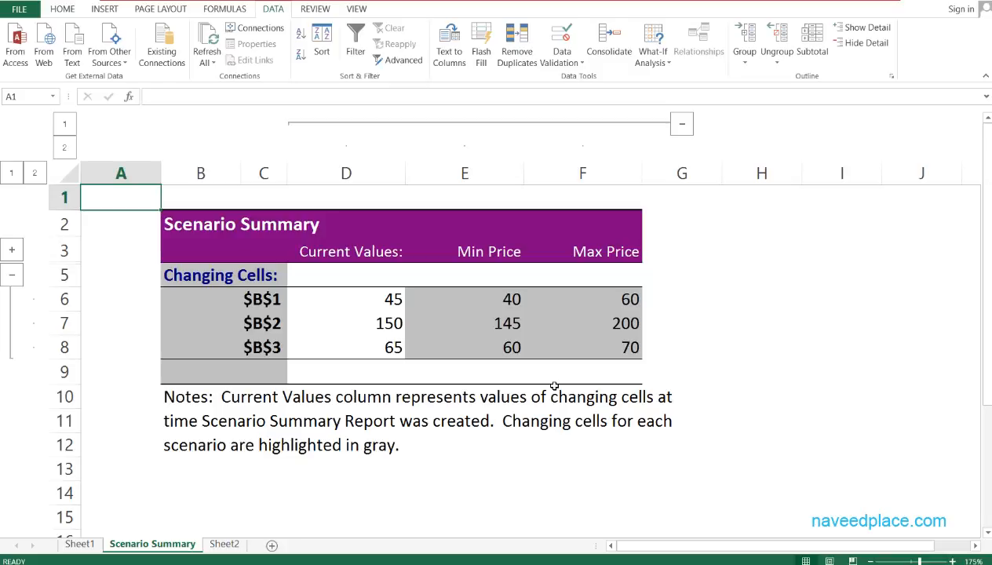
Compare the Sheet2 price list with the Scenario Summary report, and review the Scenario Manager's scenarios and options
left_click(223, 544)
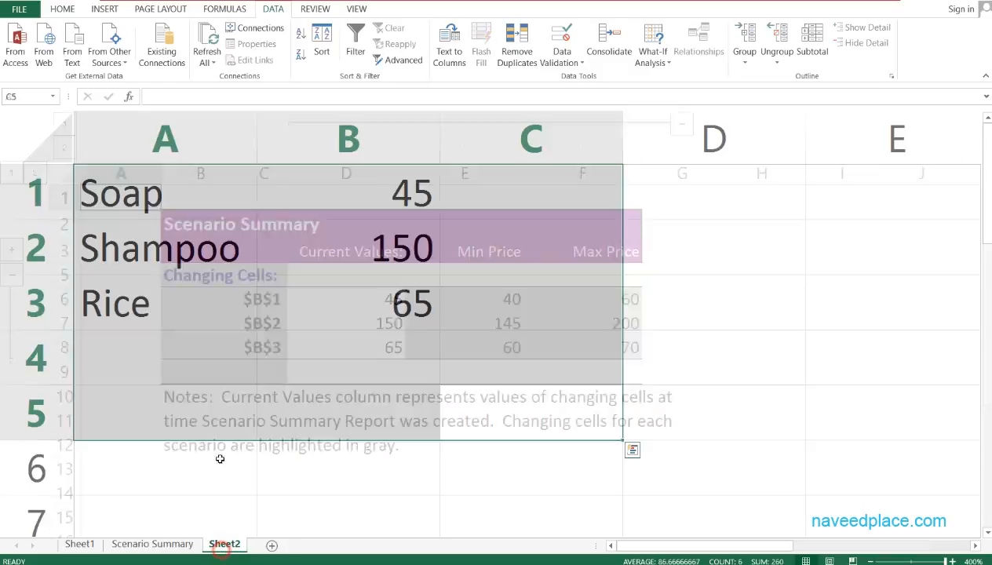
left_click(186, 201)
left_click(219, 294)
left_click(406, 317)
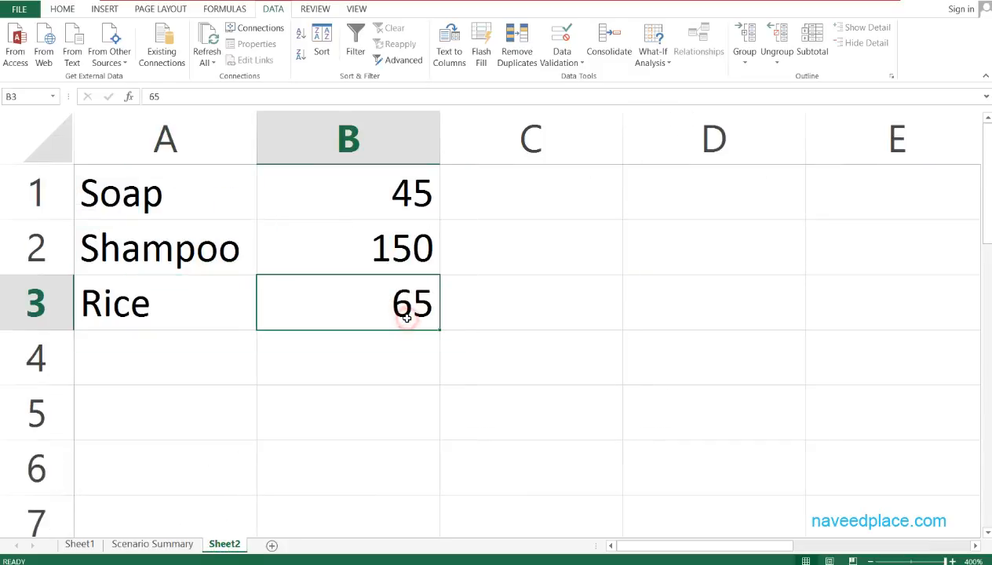
left_click(404, 339)
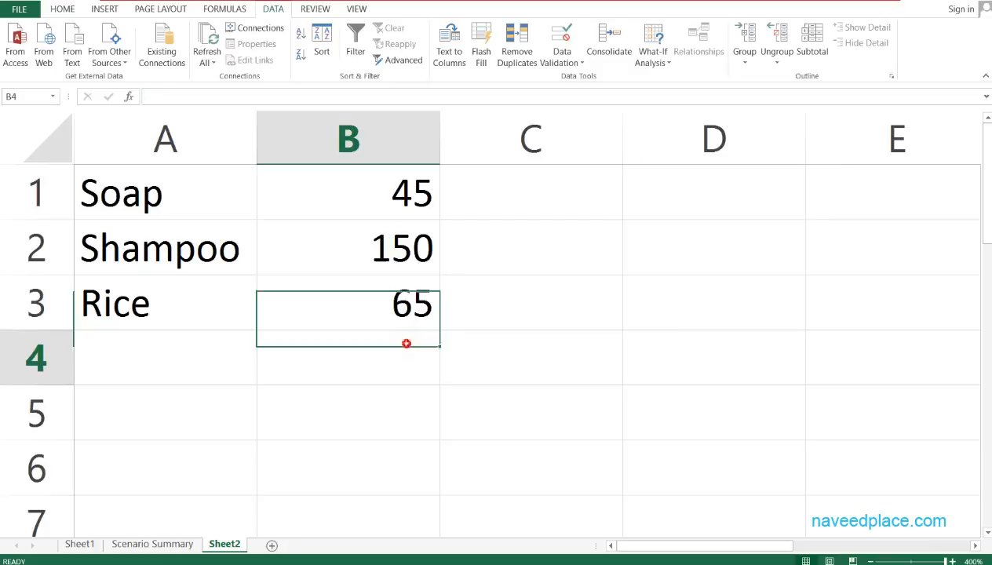
left_click(405, 285)
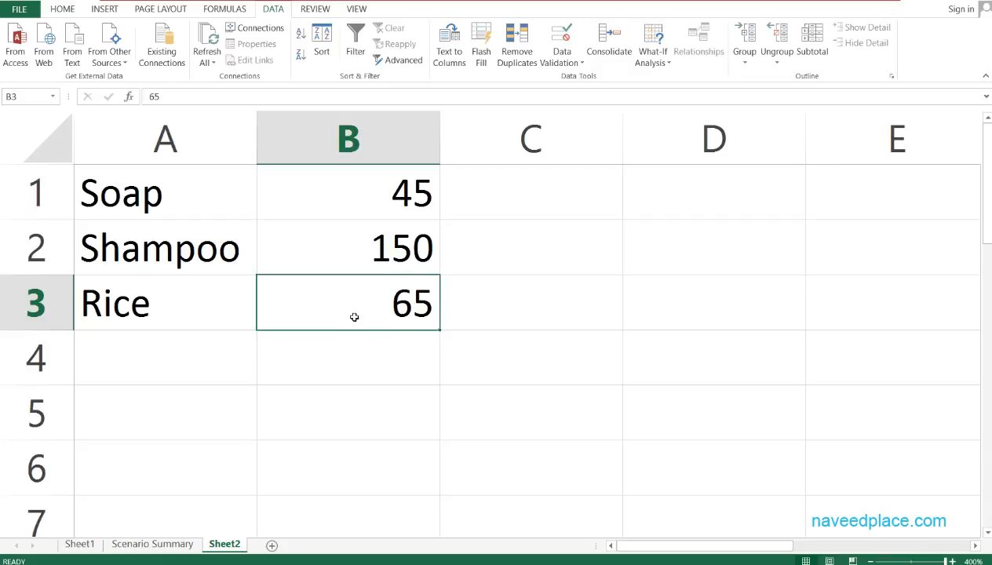
left_click(169, 547)
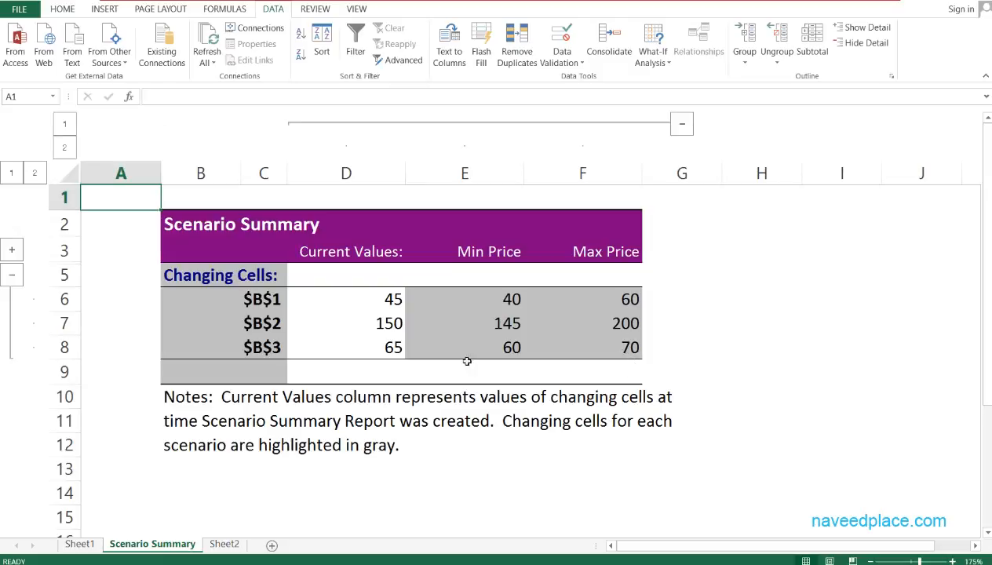
left_click(226, 545)
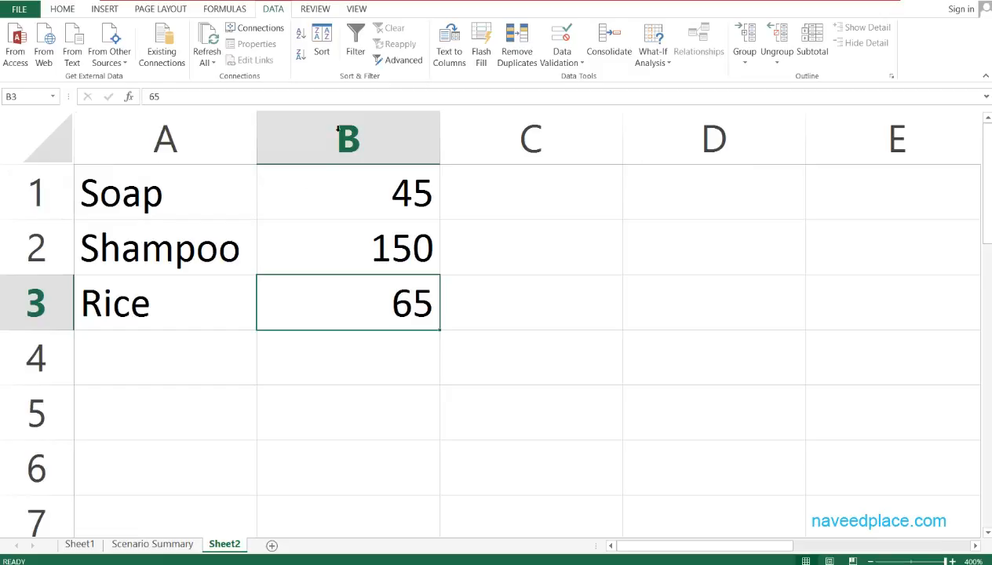
left_click(654, 53)
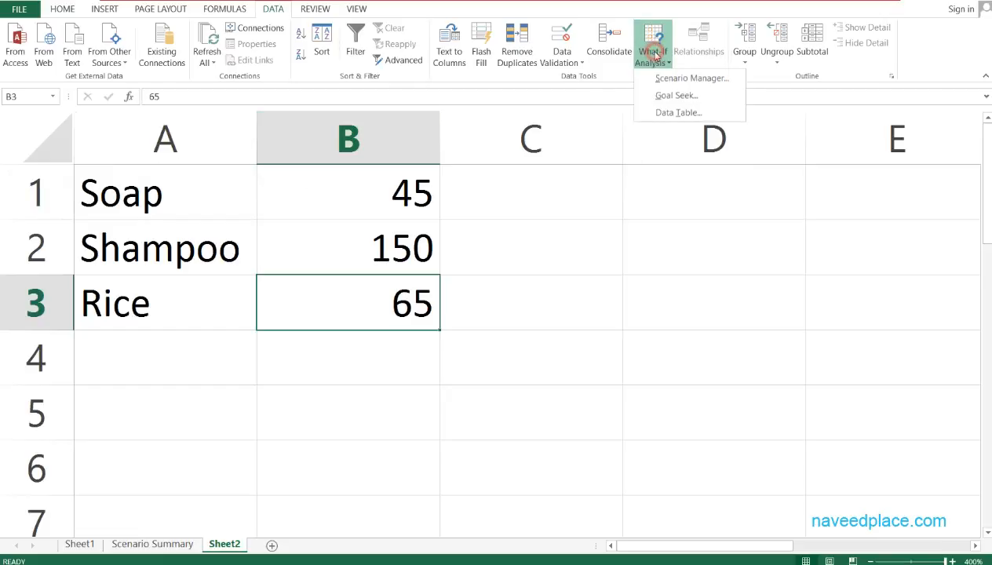
left_click(681, 78)
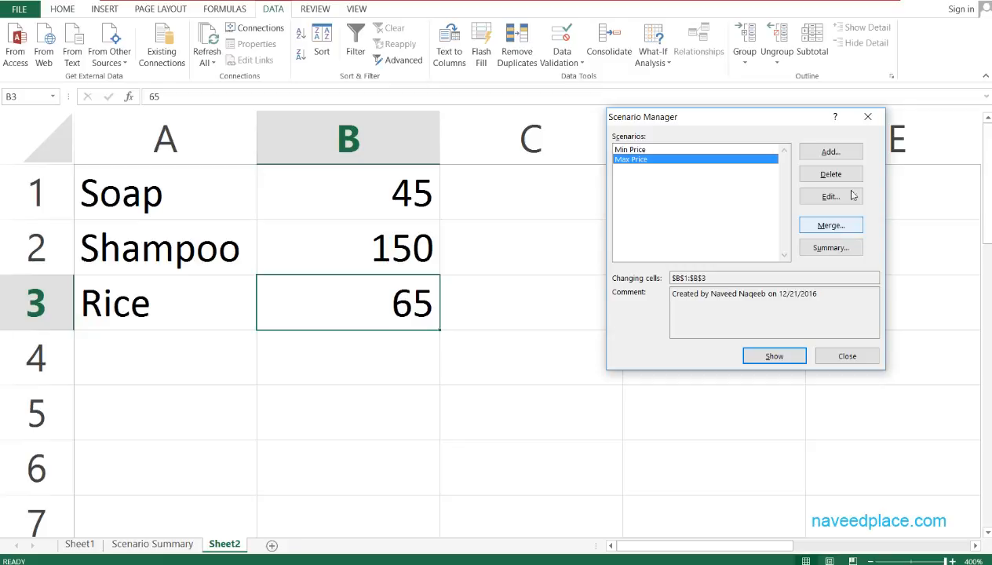
left_click(867, 116)
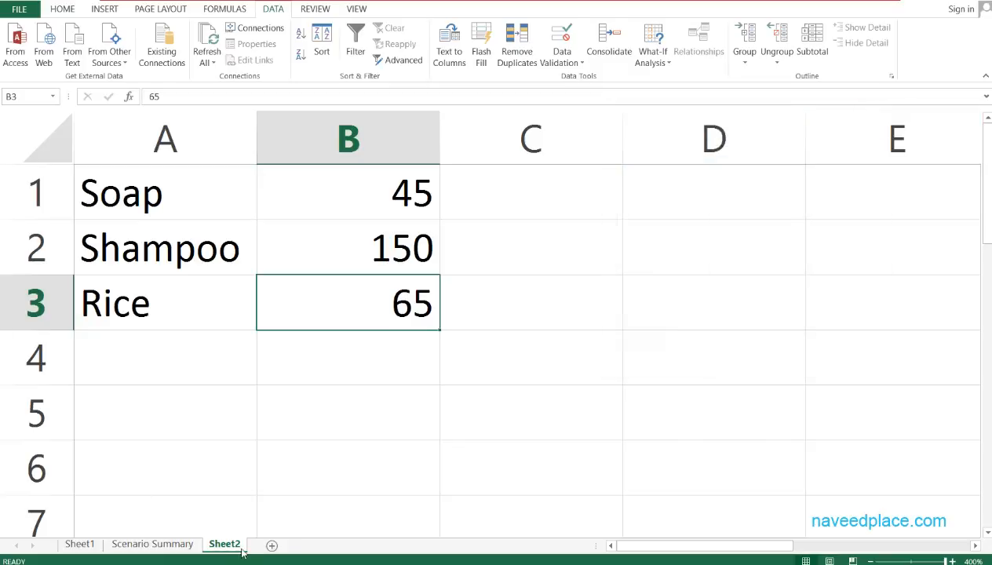
Add a new worksheet and copy the price list A1:B3 from Sheet2 into it, starting at A1
left_click(269, 544)
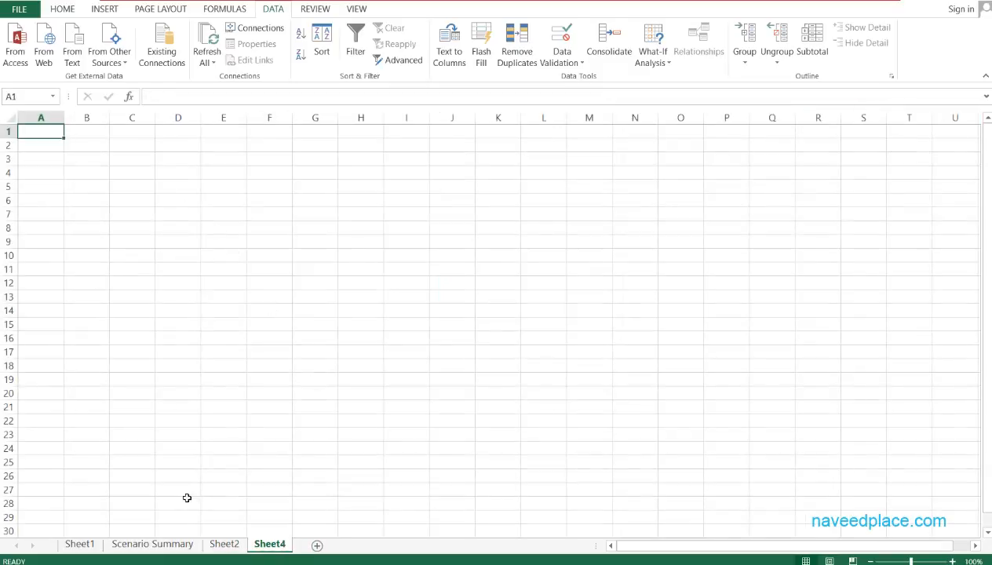
left_click(224, 544)
left_click_drag(122, 193, 342, 309)
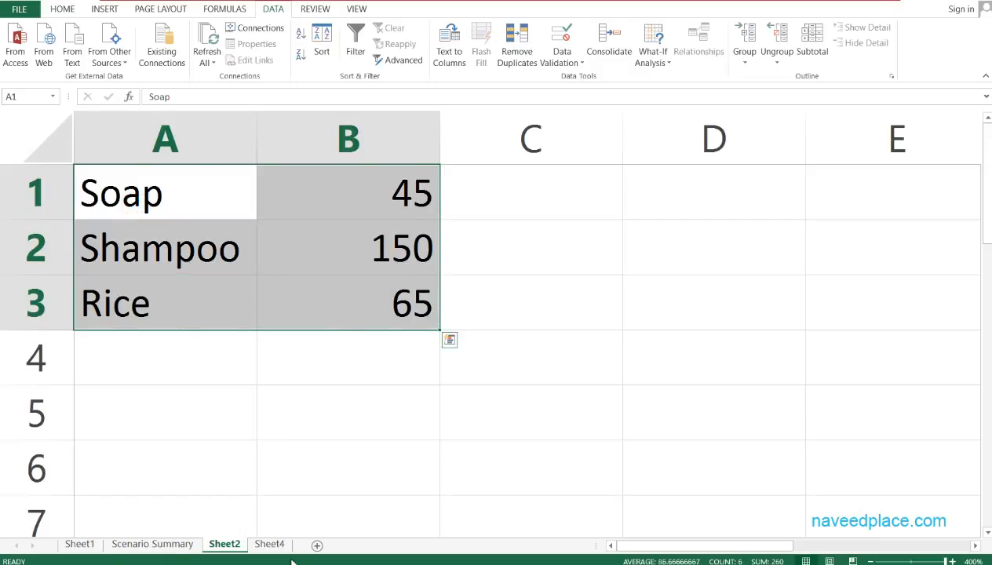
key("ctrl+c")
left_click(270, 544)
key("ctrl+v")
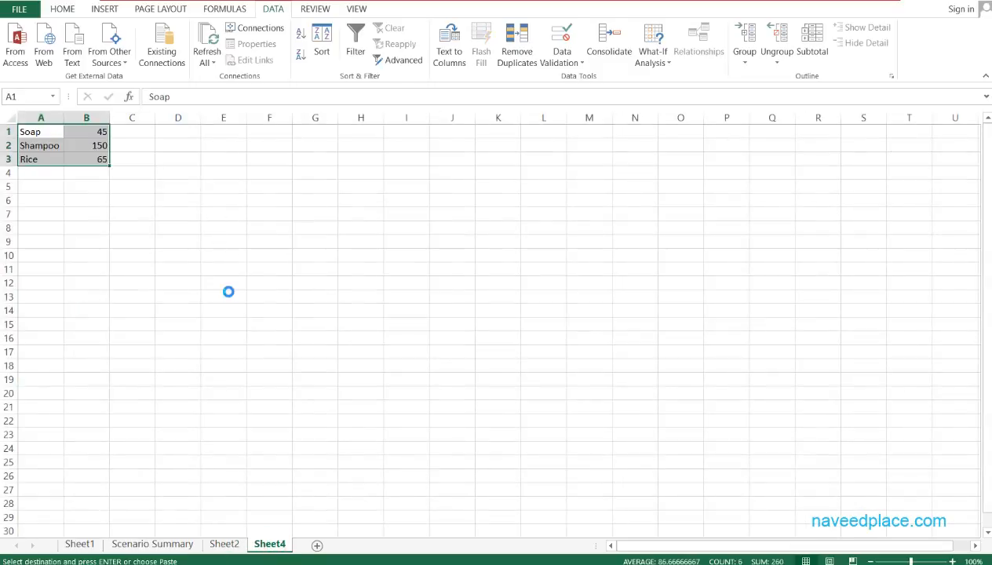
scroll(227, 292, "up", 10)
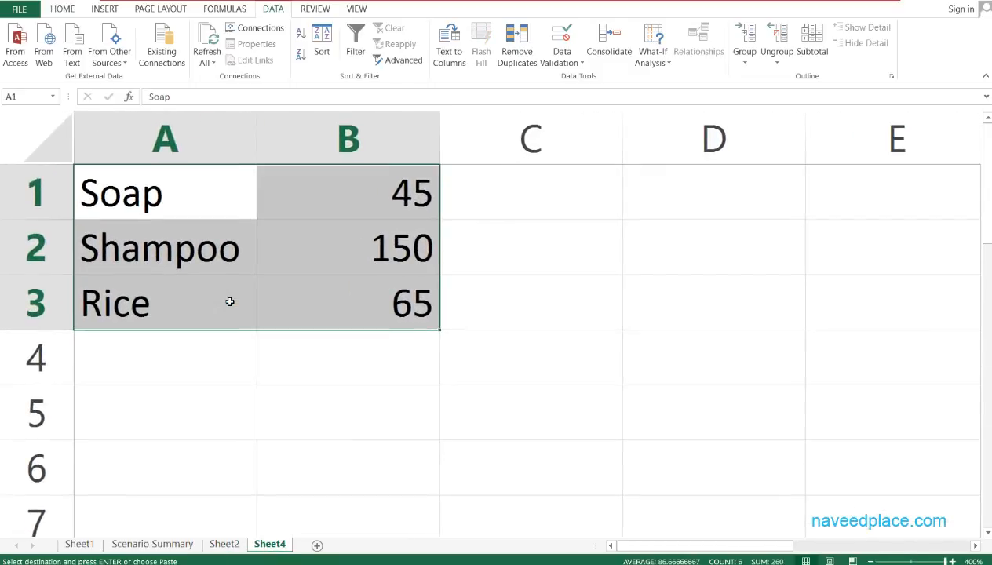
In the copied price list, set the Soap price in B1 to 20 and the Shampoo price in B2 to 100
left_click(341, 216)
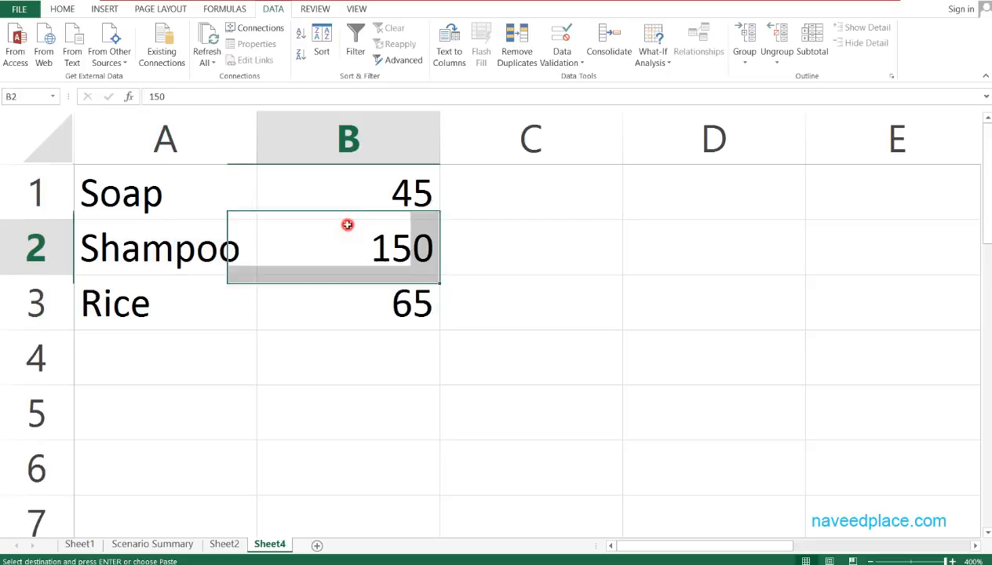
left_click(419, 193)
double_click(432, 193)
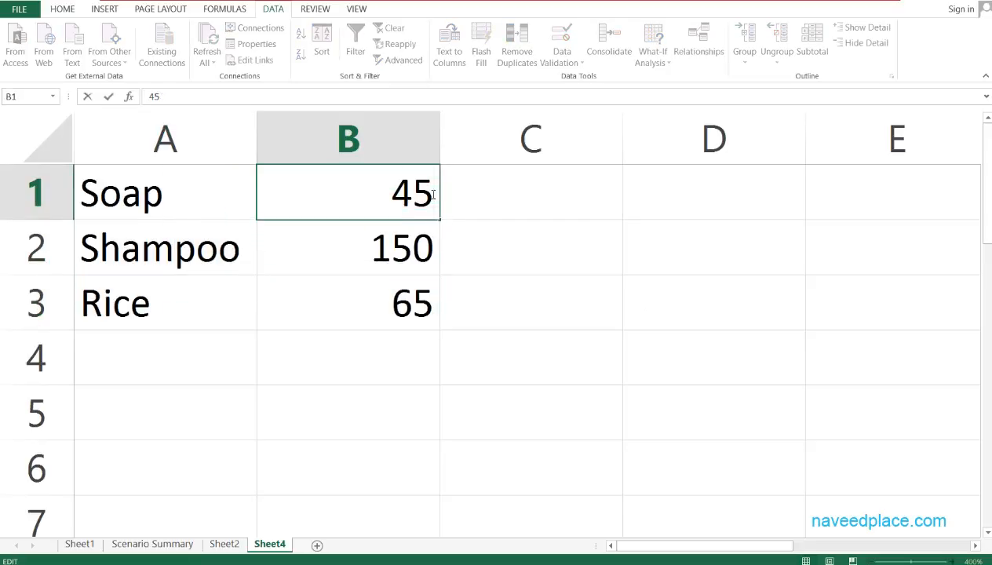
key("BackSpace")
key("BackSpace")
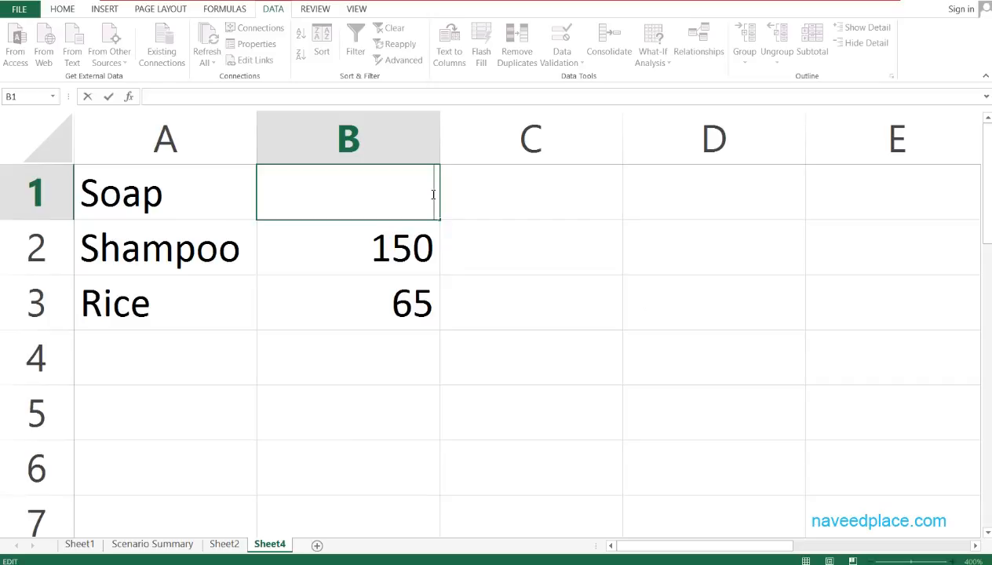
type("20")
left_click(388, 257)
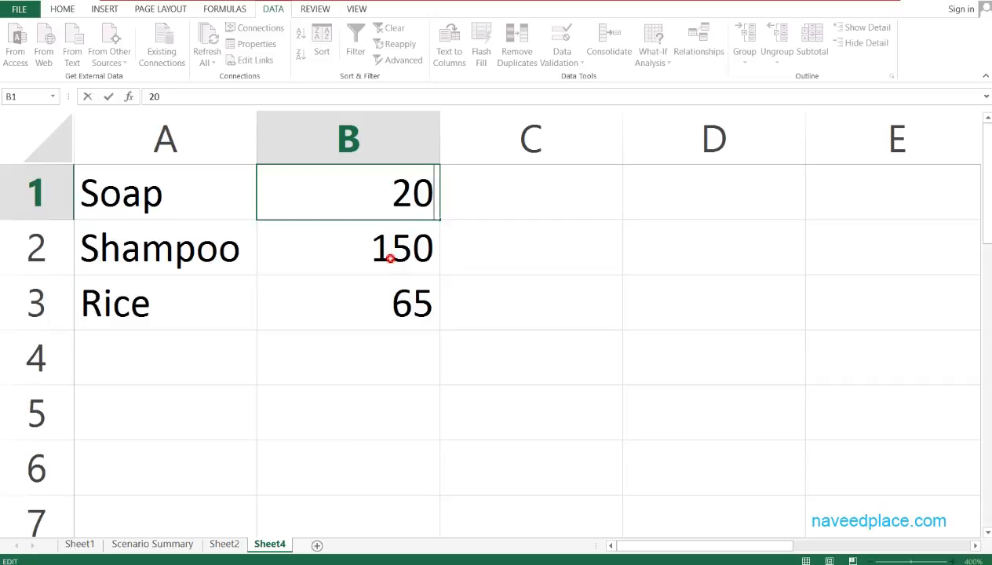
double_click(424, 261)
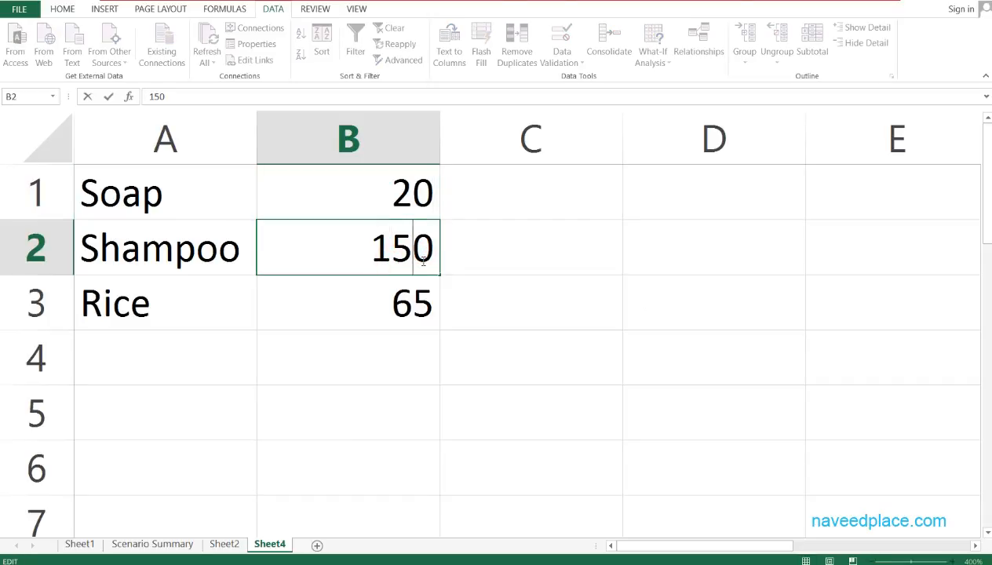
key("BackSpace")
type("0")
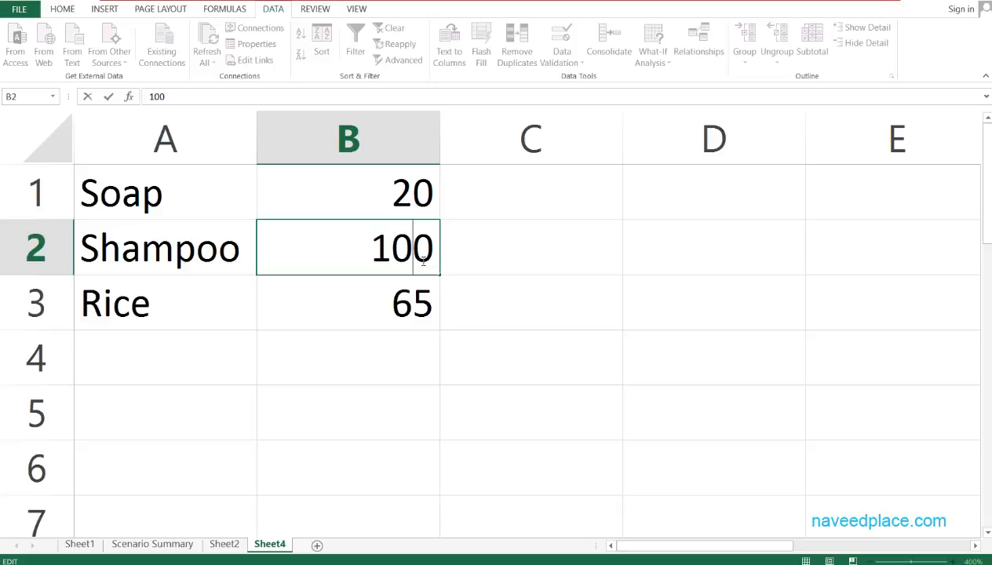
Set the Rice price in B3 of the copied list to 40
double_click(411, 315)
key("BackSpace")
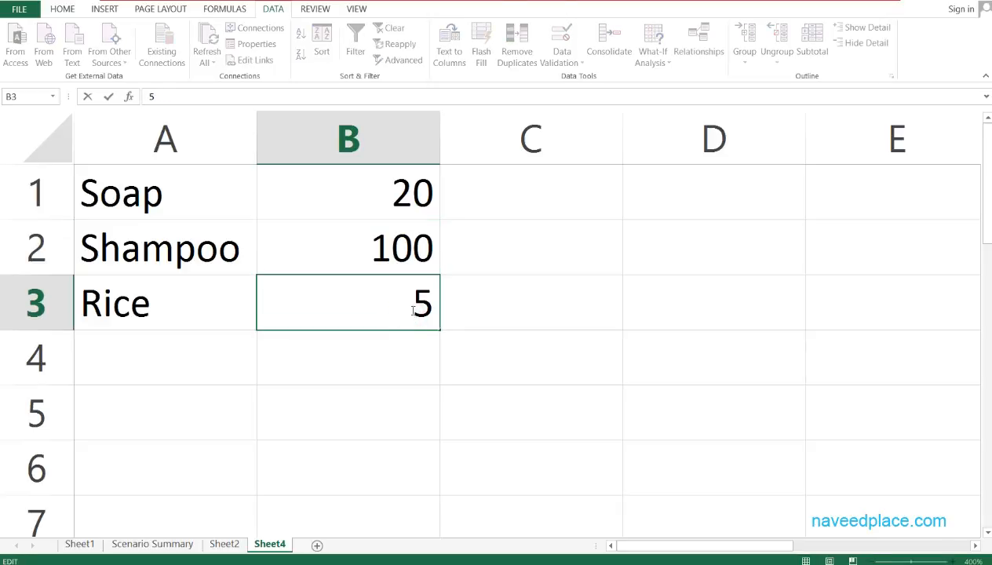
key("Right")
type("0.")
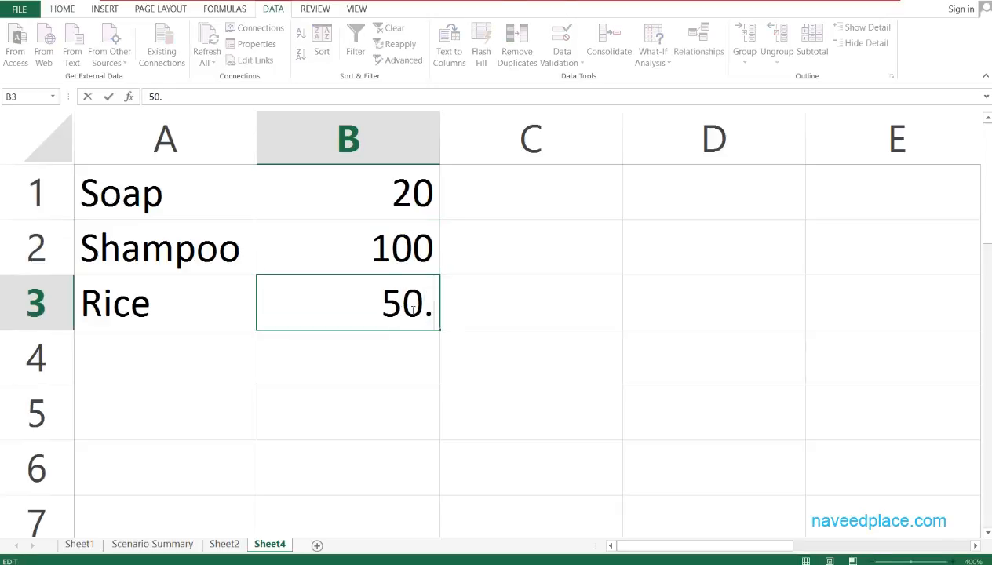
key("BackSpace")
key("BackSpace")
key("BackSpace")
type("40")
key("ctrl+Return")
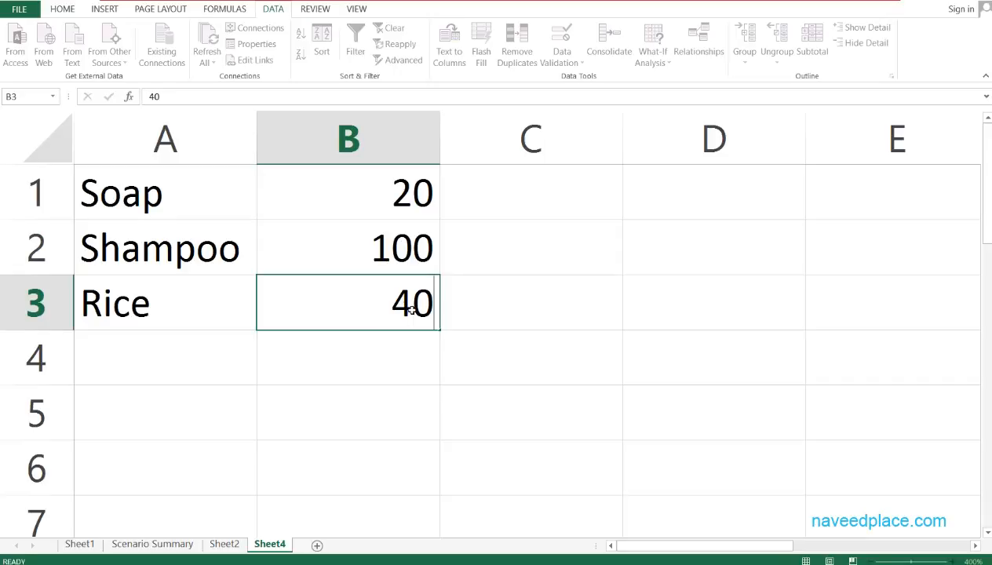
key("Return")
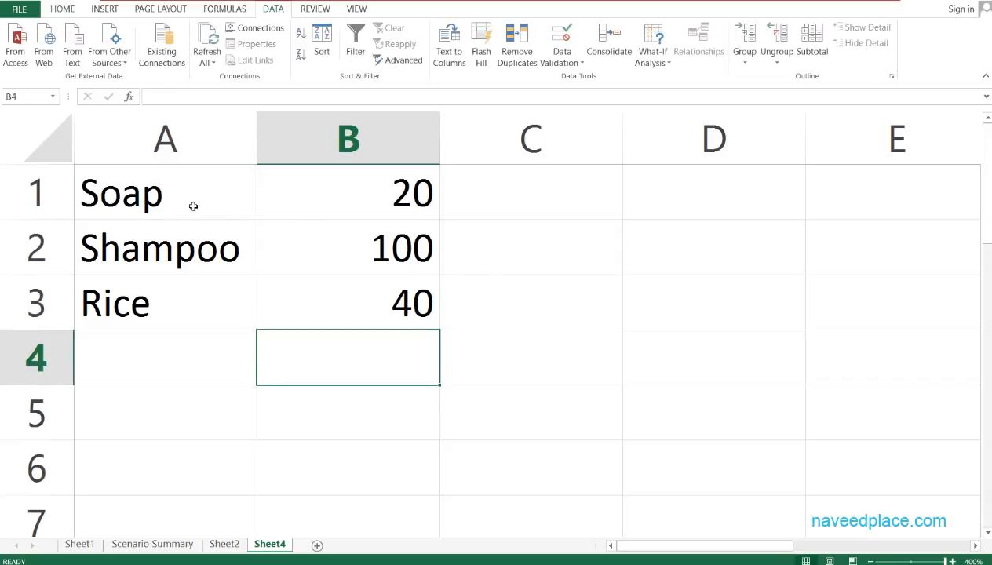
Start a new scenario for the Sheet4 price list in the Scenario Manager and name it Last Year Data
left_click_drag(136, 196, 376, 317)
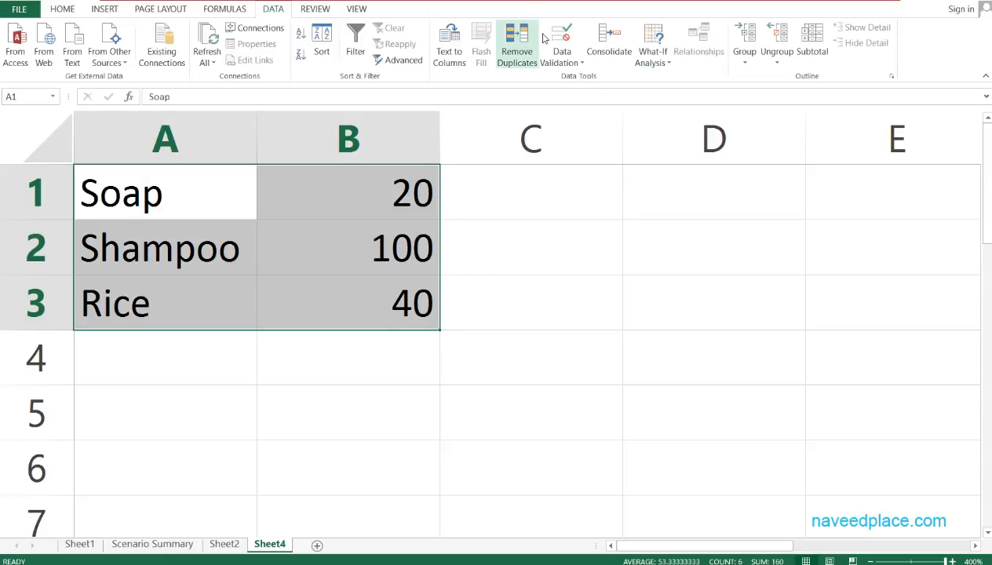
left_click(654, 49)
left_click(660, 79)
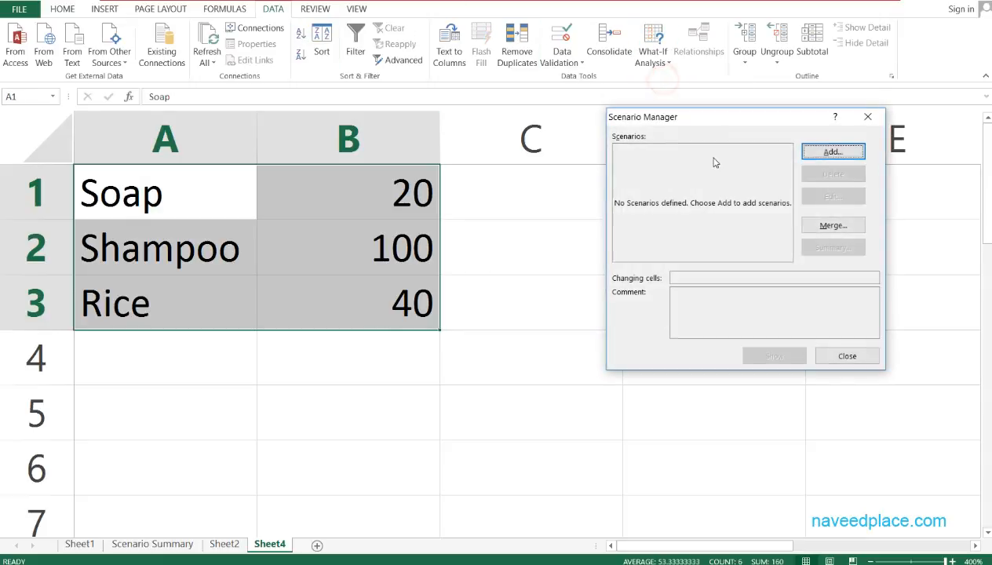
left_click(833, 153)
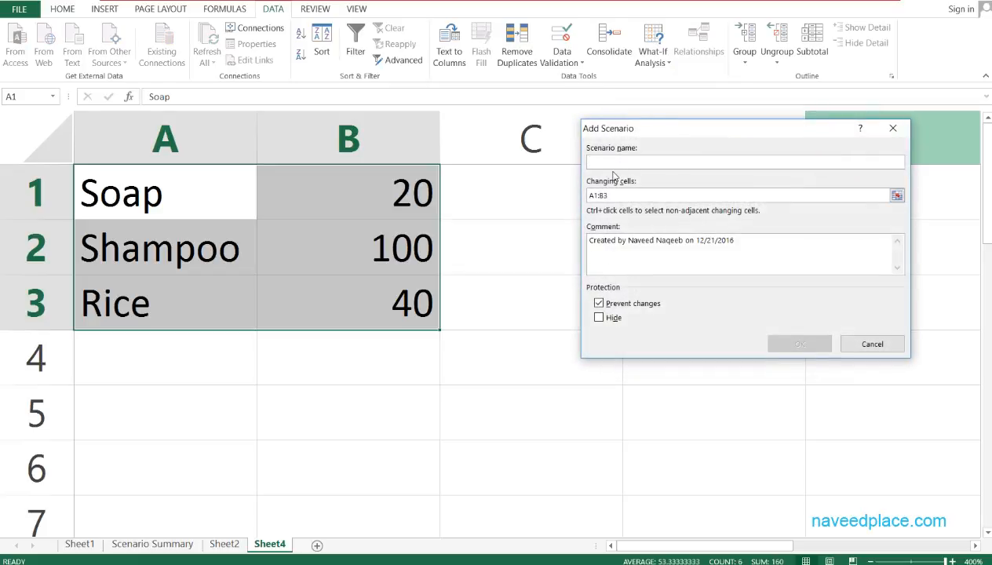
type("Last Year Data")
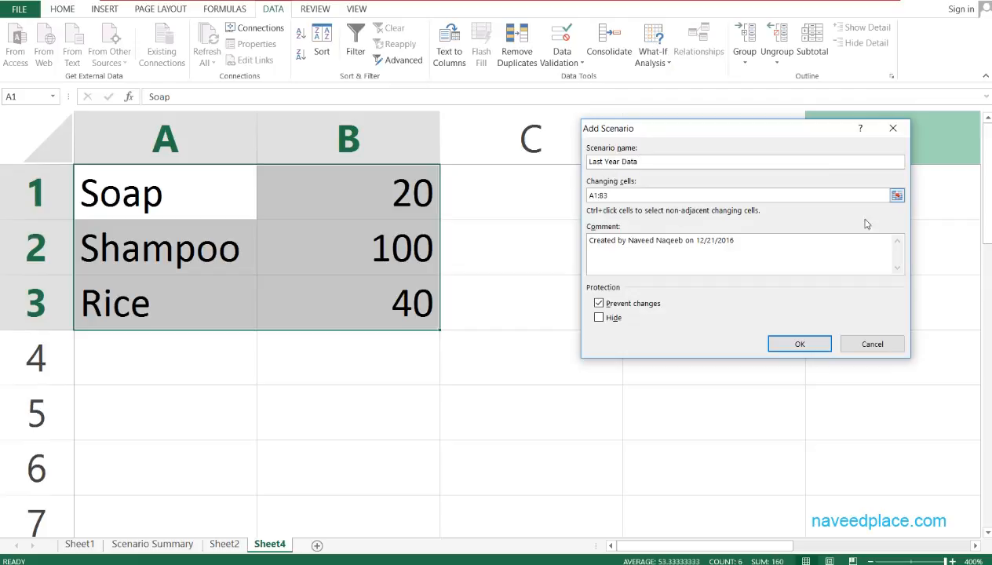
Set the Last Year Data scenario's changing cells to B1:B3 and save it with the values 20, 100 and 40
left_click(897, 195)
left_click(902, 145)
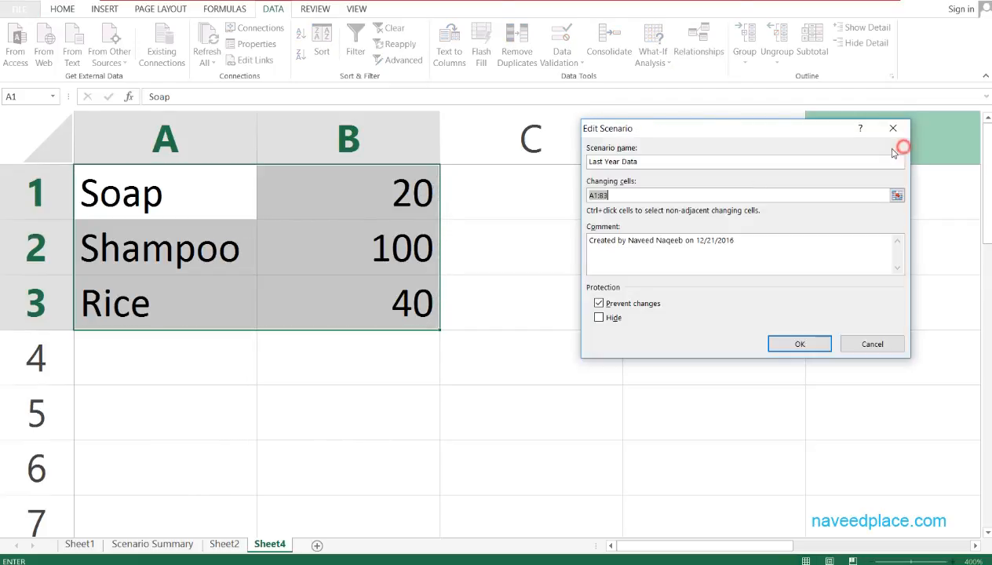
left_click(896, 195)
left_click_drag(382, 191, 388, 321)
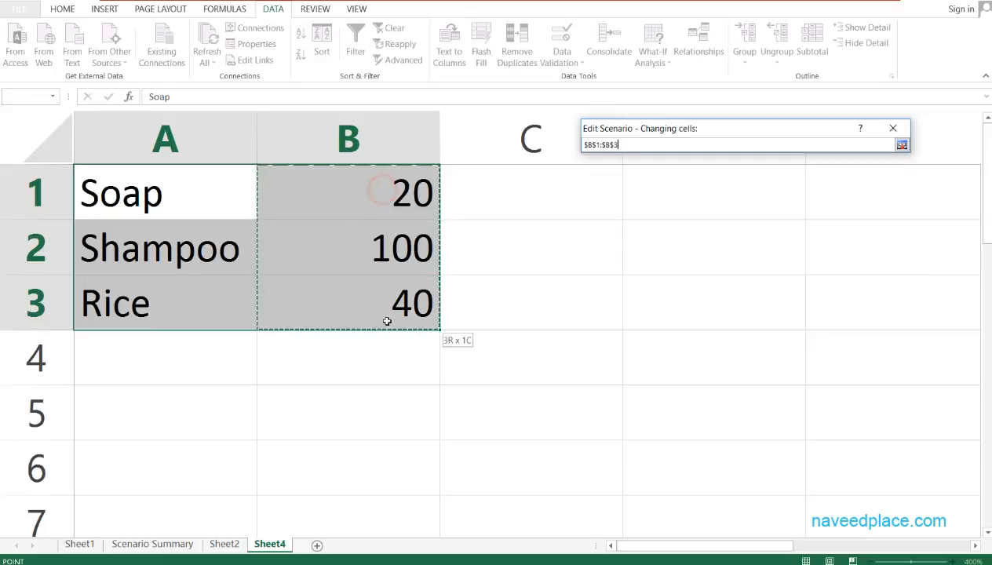
left_click(901, 146)
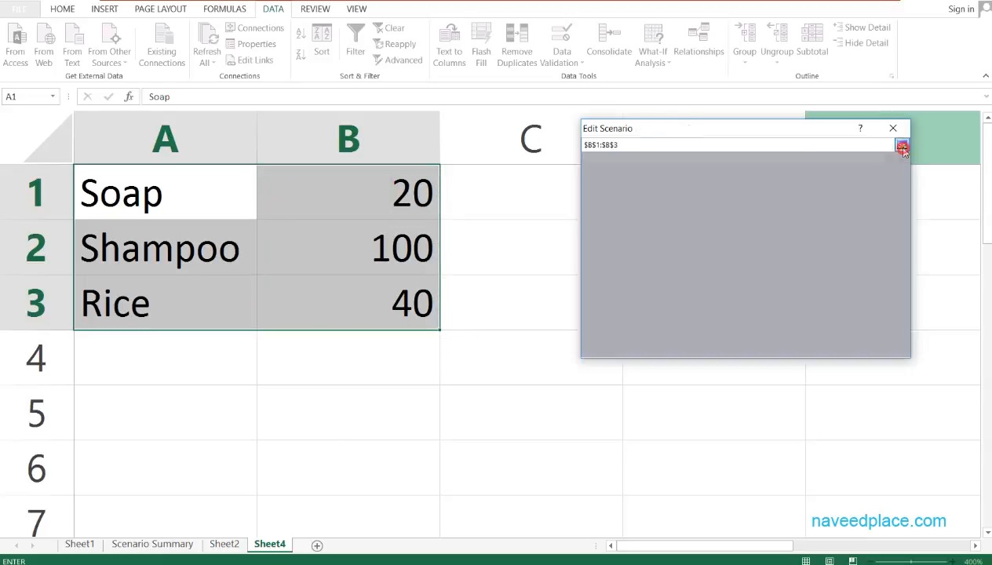
left_click(793, 345)
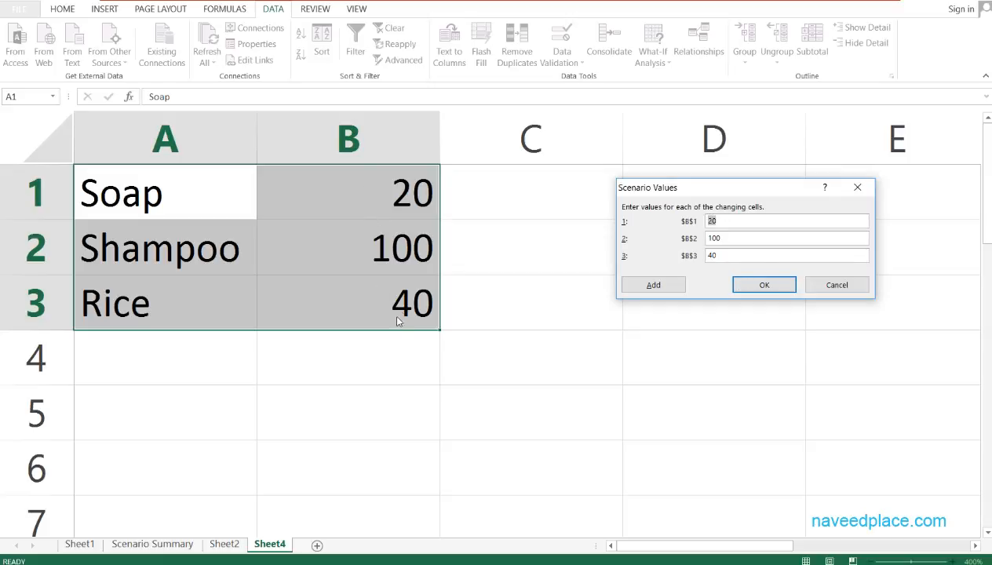
left_click(761, 288)
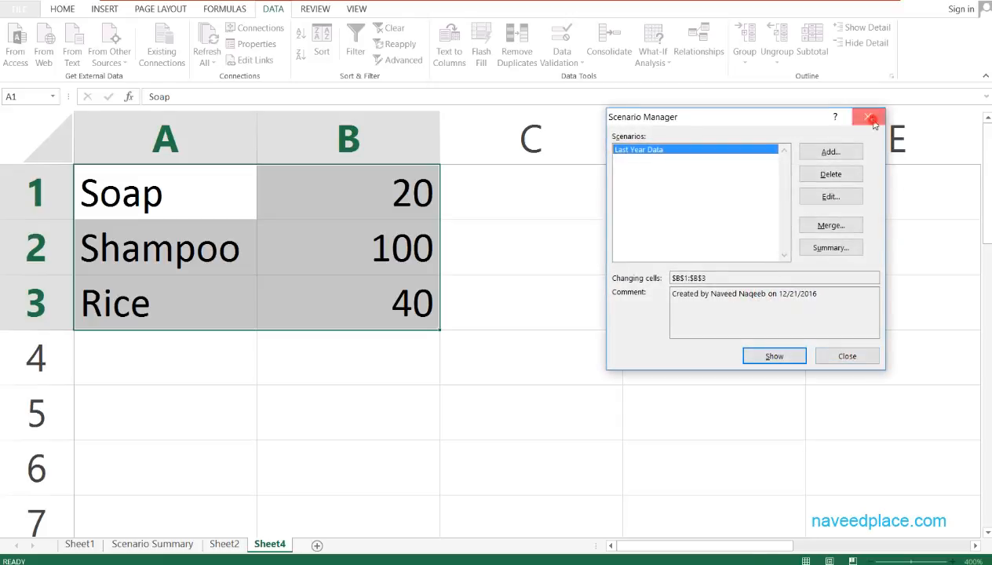
left_click(869, 119)
Merge the scenario from Sheet4 of Subtotal.xlsx into the scenarios of Sheet2
left_click(218, 544)
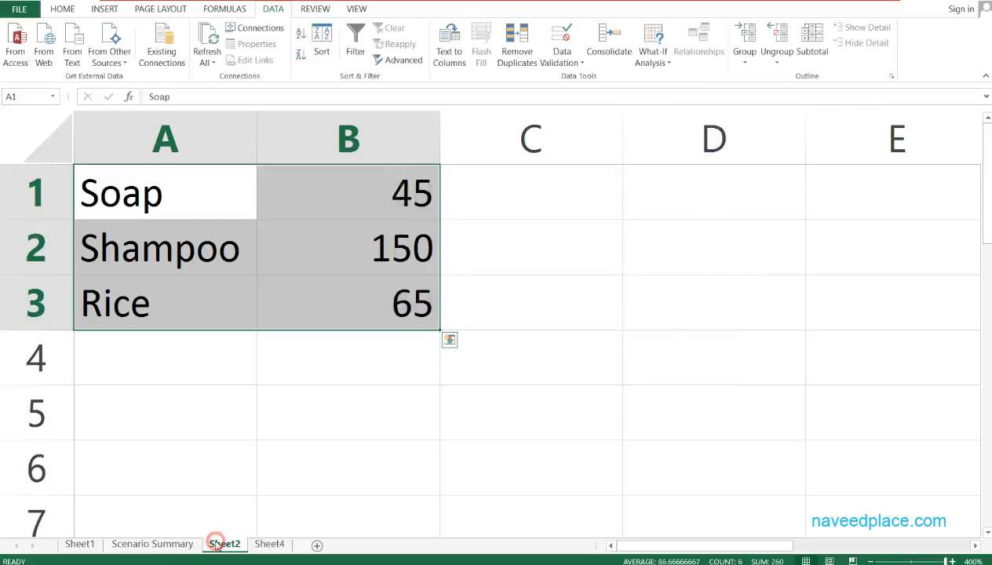
left_click(651, 66)
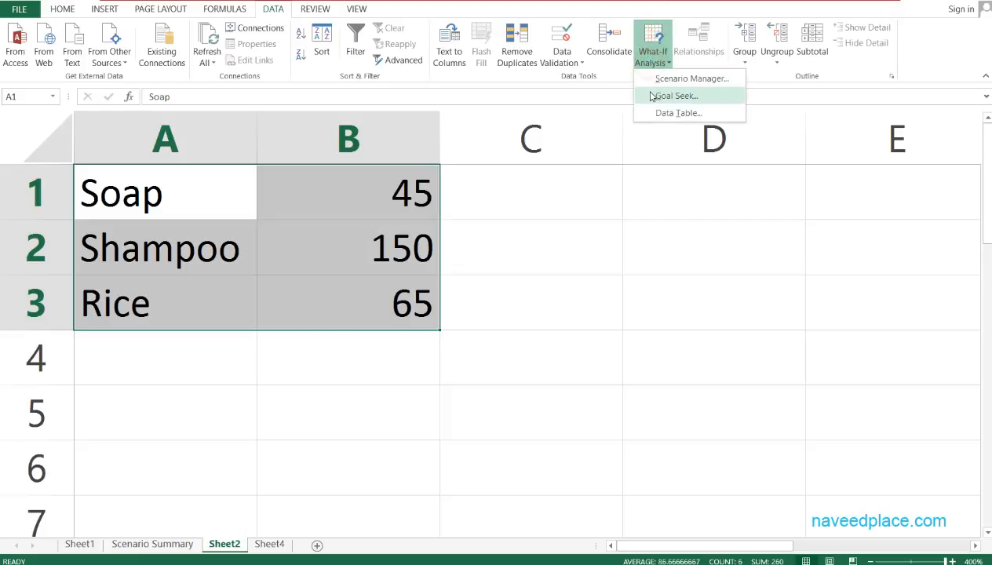
left_click(658, 83)
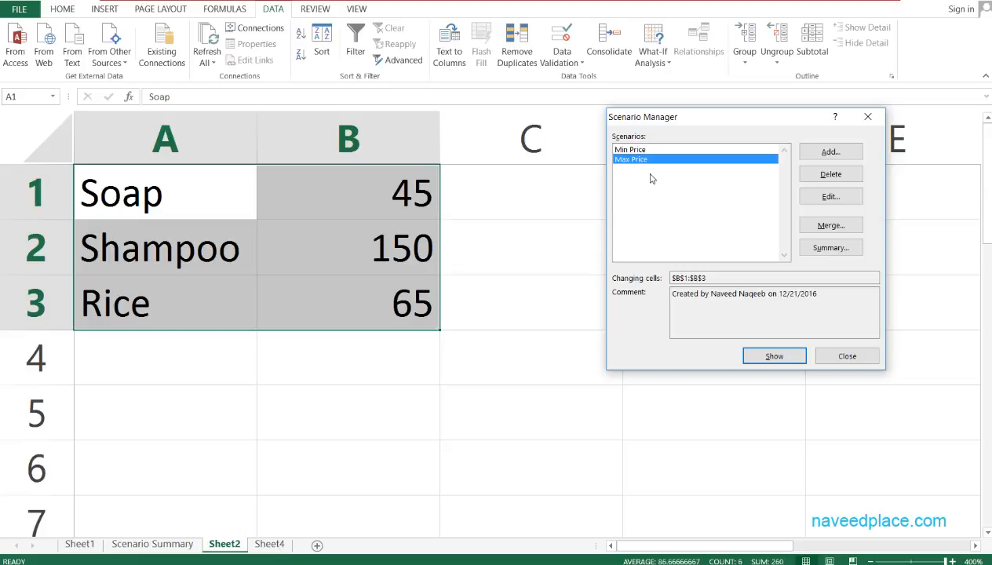
left_click(847, 227)
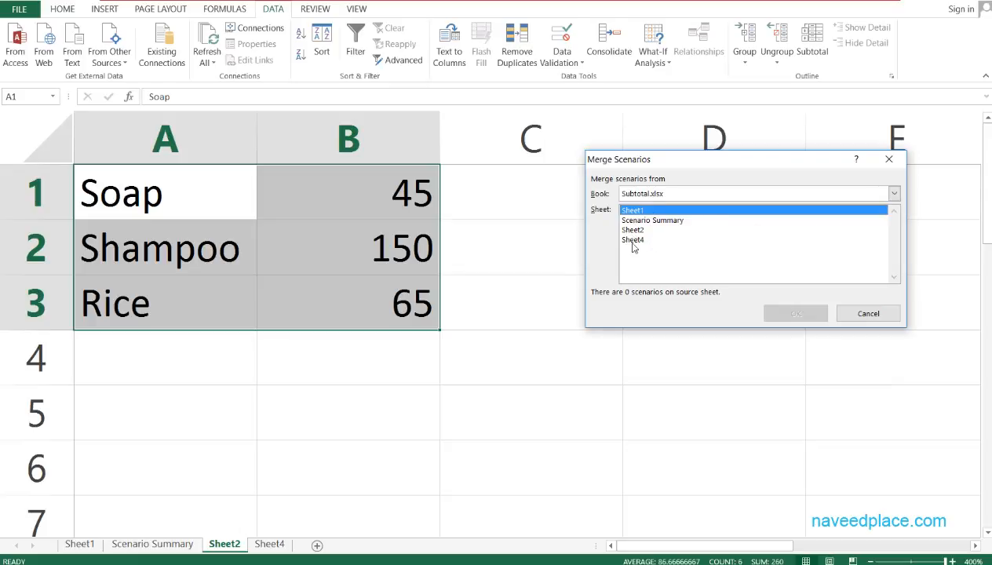
left_click(633, 240)
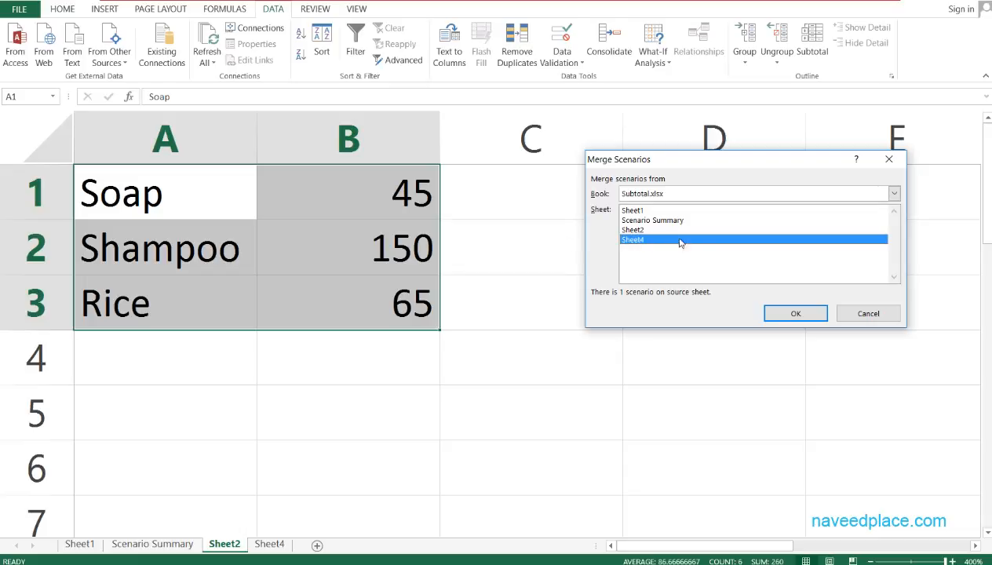
left_click(780, 314)
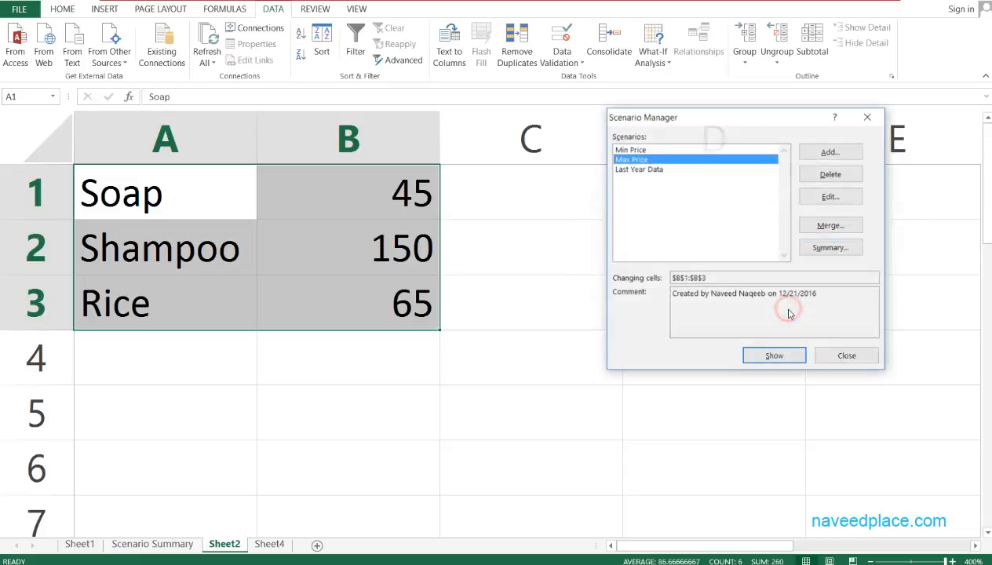
Generate a Scenario Summary report for Sheet2 that includes the merged Last Year Data scenario
left_click(628, 169)
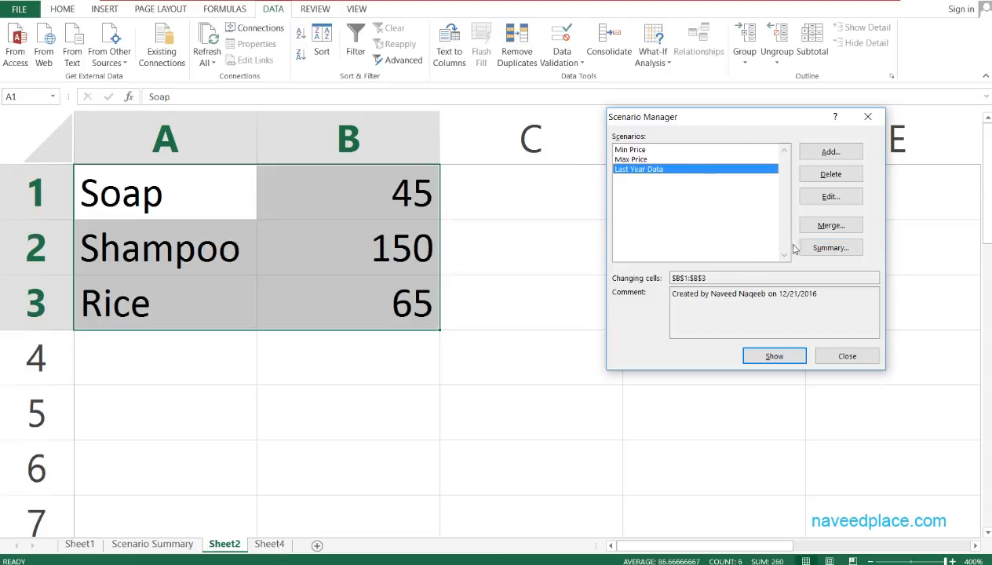
left_click(821, 246)
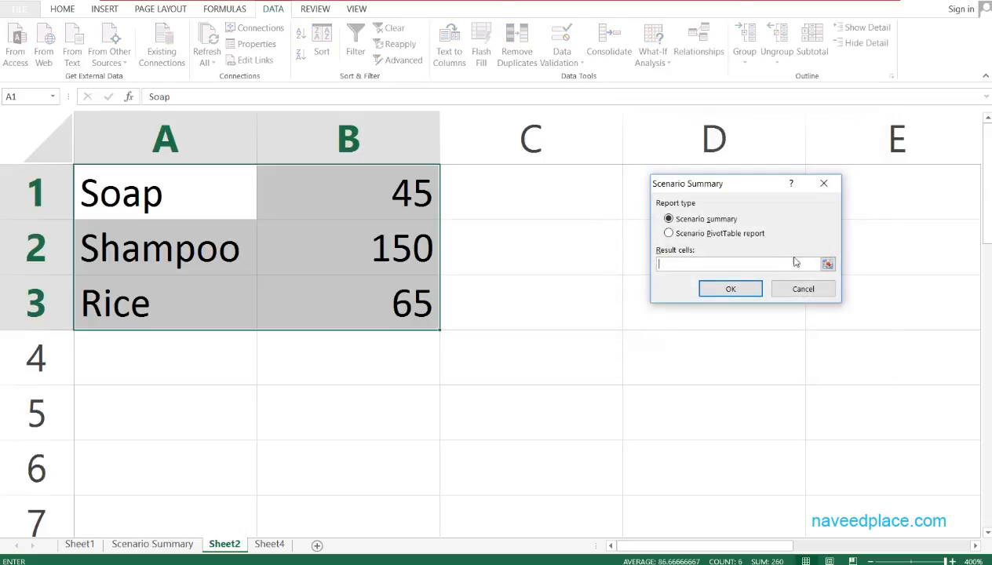
left_click(746, 294)
scroll(517, 325, "up", 7, "ctrl")
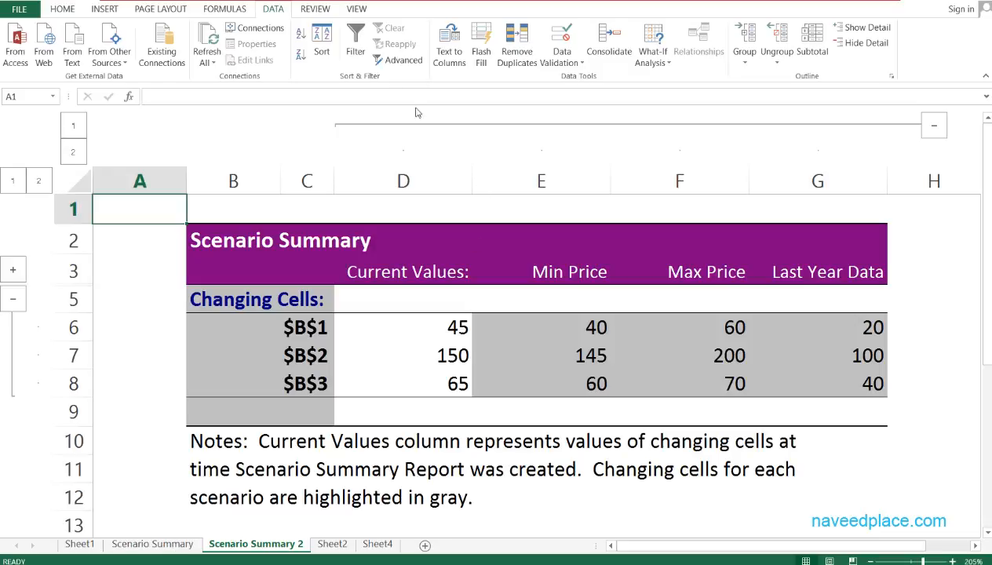
Open the Scenario Manager from the new summary report sheet
left_click(665, 63)
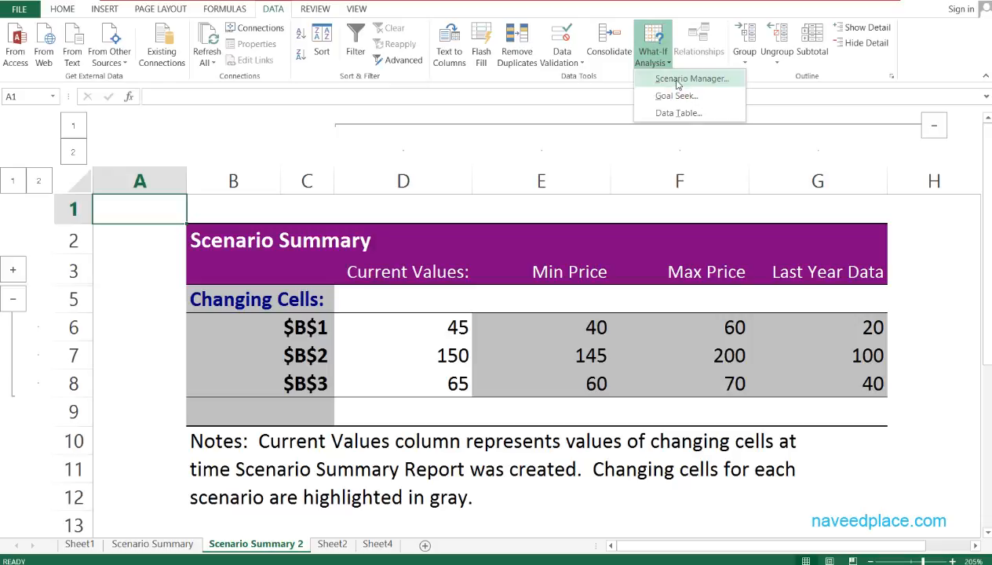